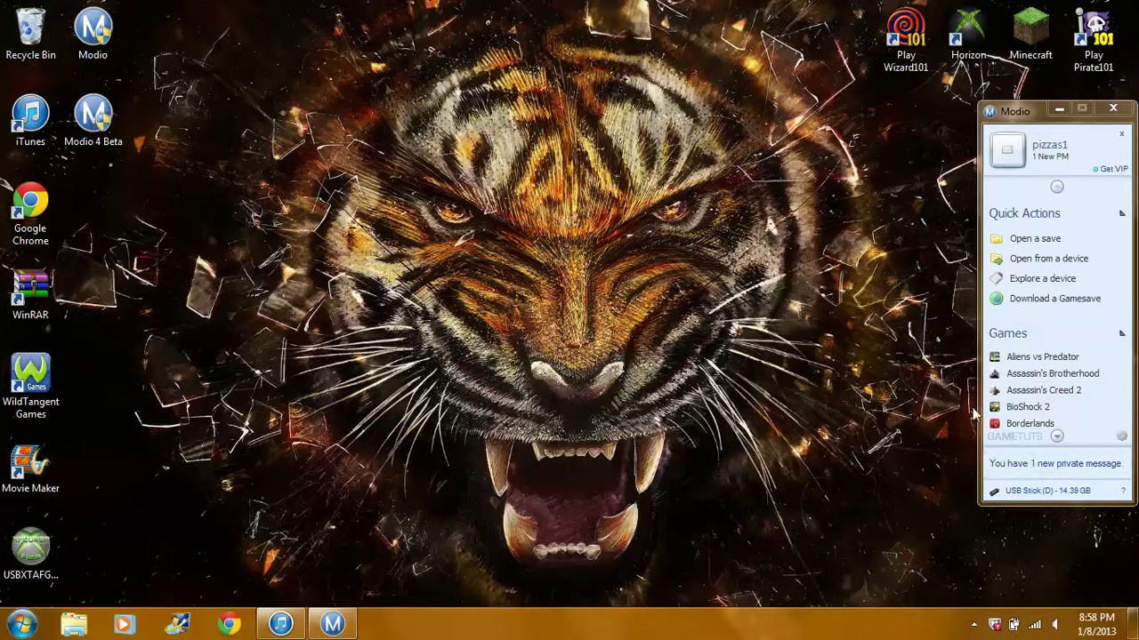
- Move the Modio window toward the middle of the desktop and open the Modern Warfare 2 mod tool from the games list
left_click_drag(1023, 111, 676, 113)
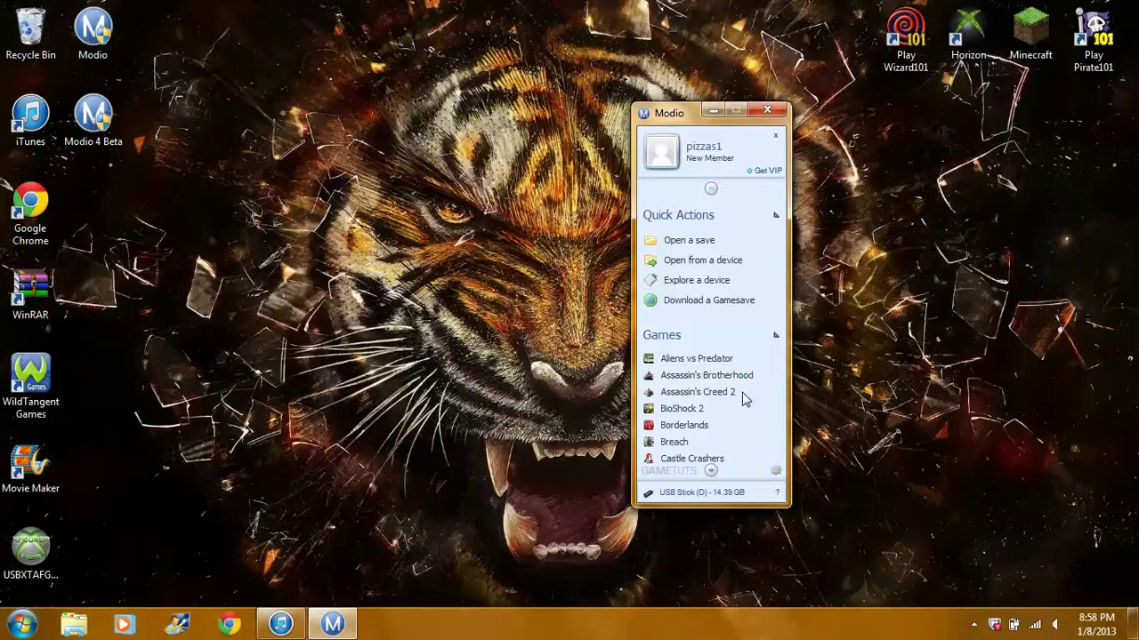
left_click(711, 471)
left_click_drag(711, 471, 711, 471)
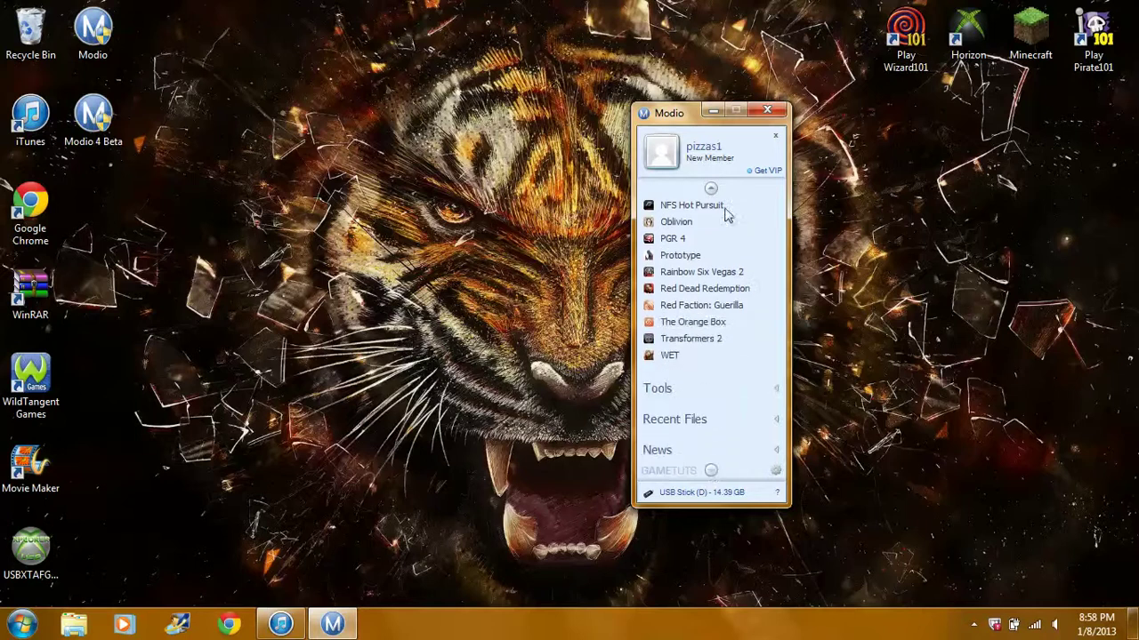
left_click_drag(711, 190, 709, 192)
left_click(697, 297)
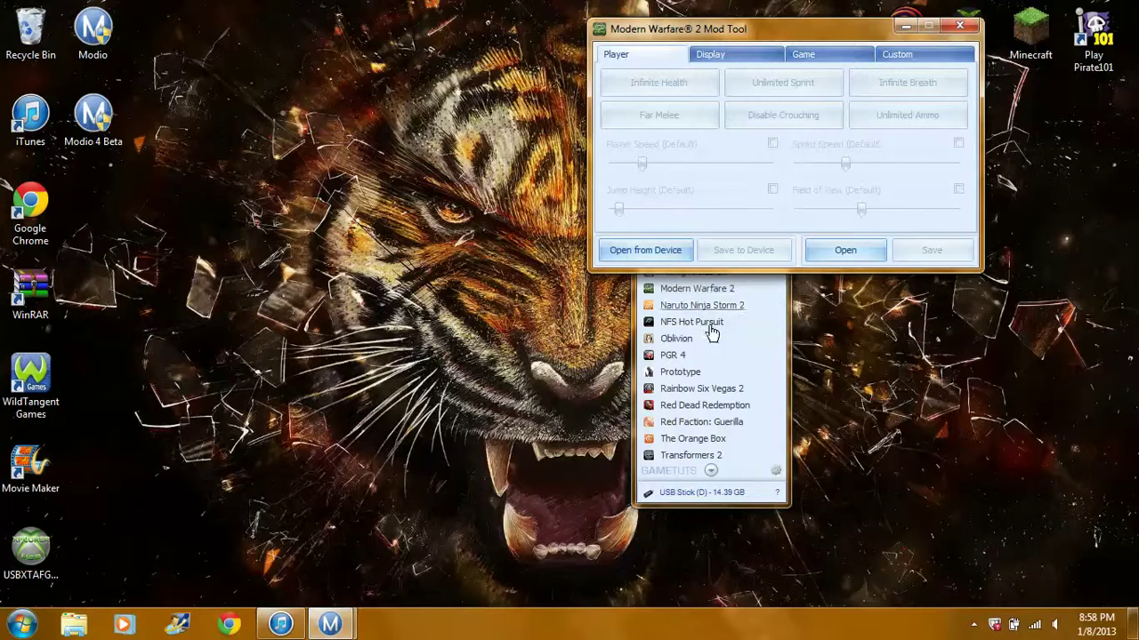
- Load the Modern Warfare 2 save of the stored profile from the USB device into the mod tool
left_click(625, 252)
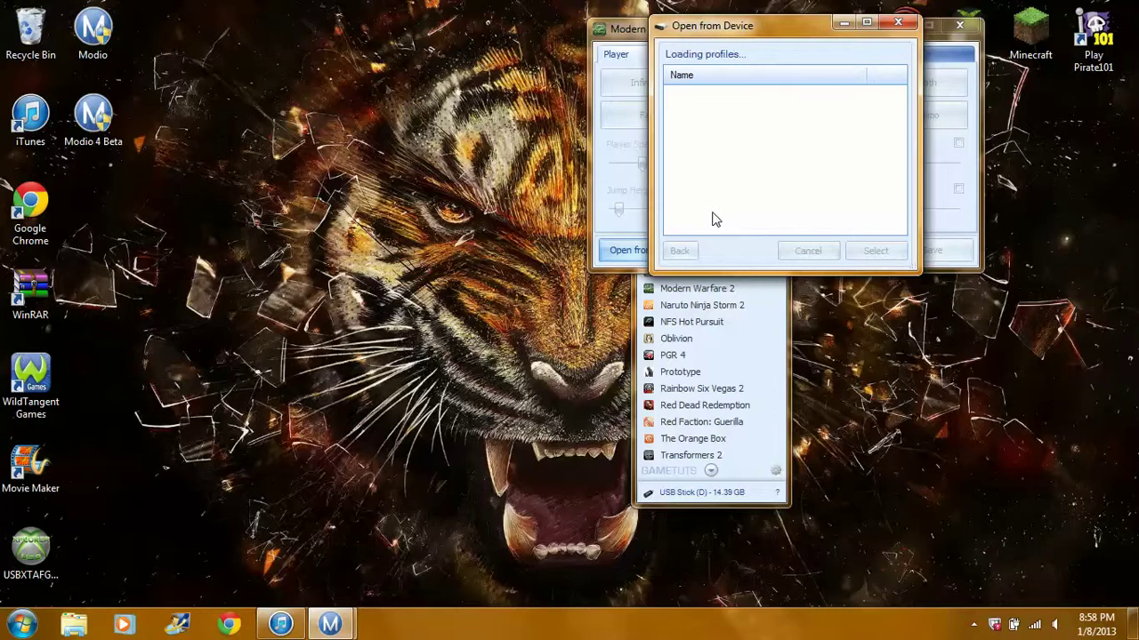
double_click(710, 107)
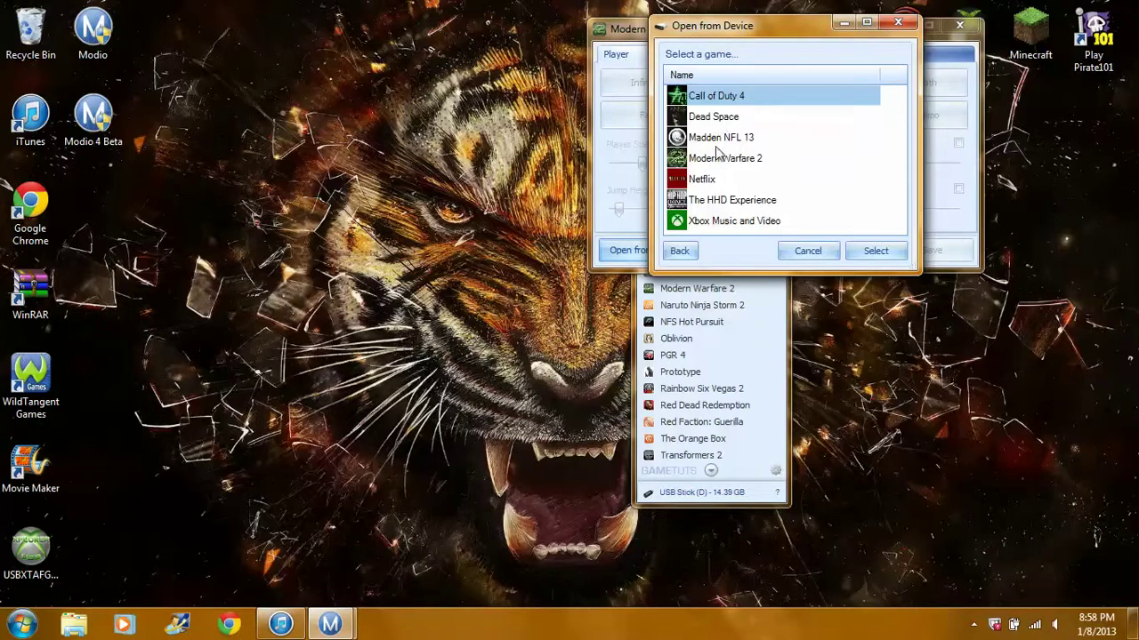
double_click(711, 104)
double_click(711, 93)
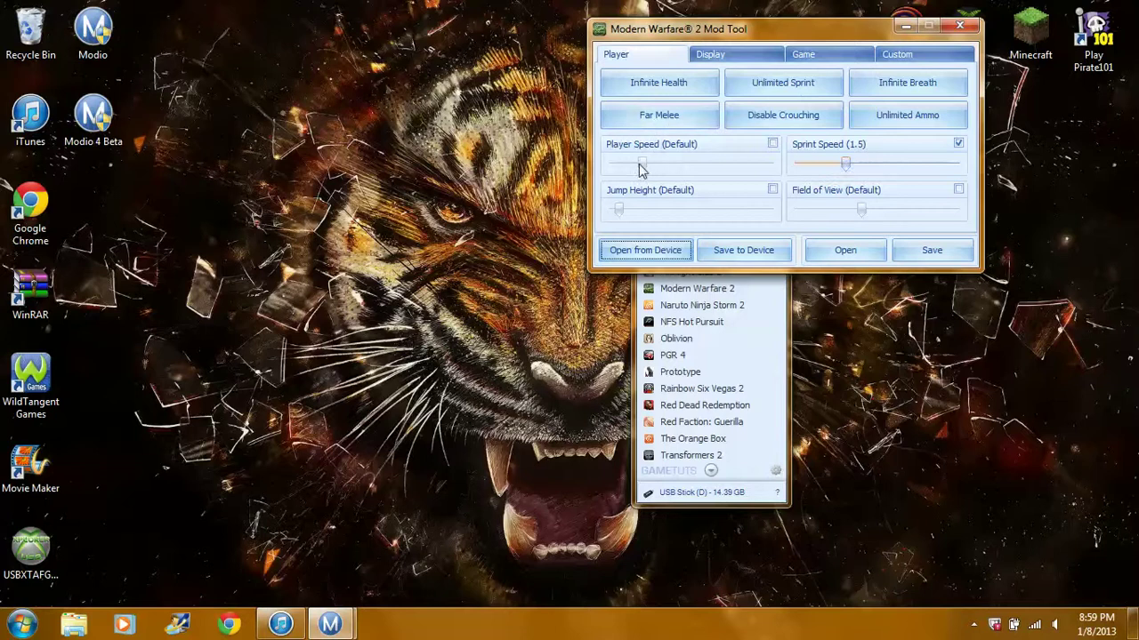
- Enable all four player value overrides and set Player Speed 999, Sprint Speed 5, Jump Height 999 and Field of View 160
left_click(770, 144)
left_click(771, 189)
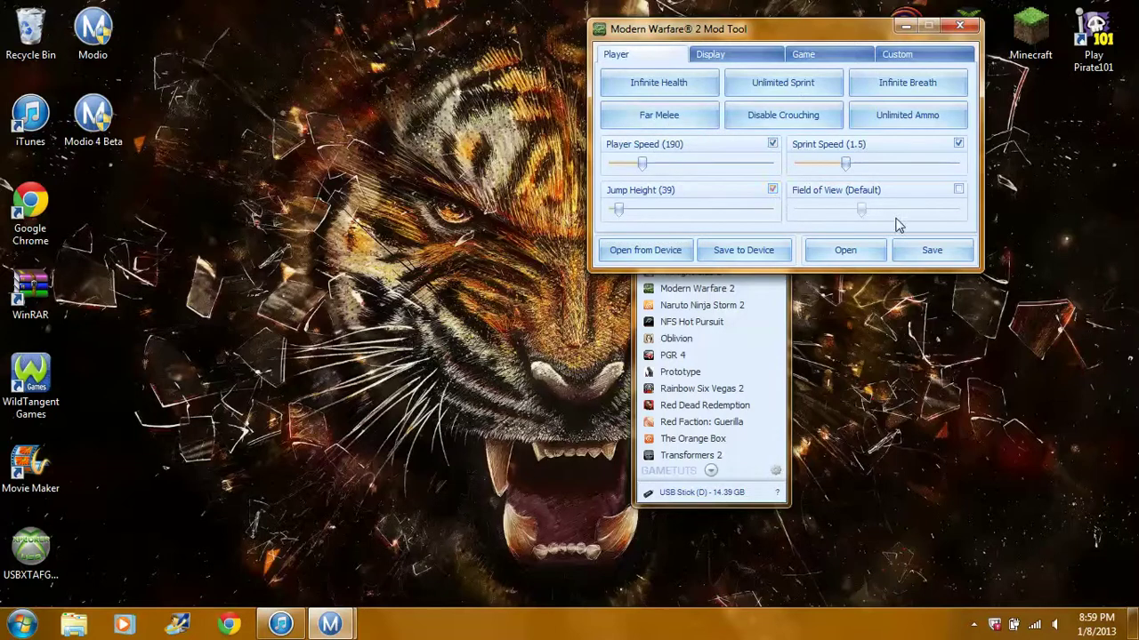
left_click(958, 190)
left_click_drag(891, 214, 965, 212)
left_click_drag(846, 164, 965, 181)
left_click_drag(640, 165, 757, 190)
left_click_drag(617, 210, 786, 234)
left_click_drag(768, 164, 790, 168)
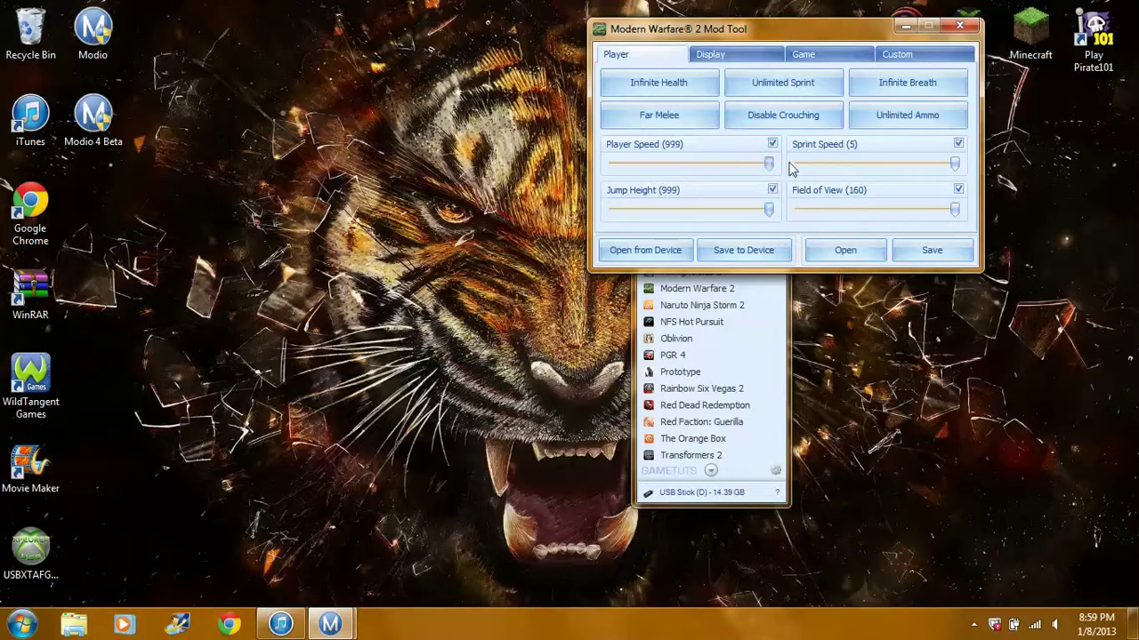
- Enable the player mods Infinite Health, Unlimited Sprint, Infinite Breath, Far Melee, Disable Crouching and Unlimited Ammo
left_click(814, 84)
left_click(890, 86)
left_click(890, 118)
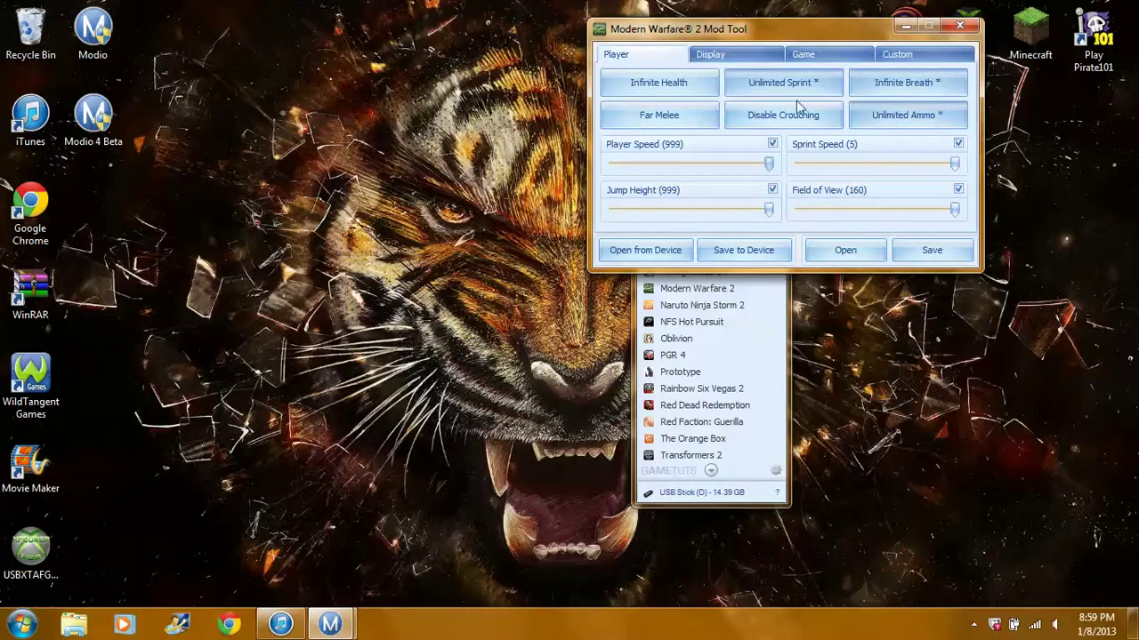
left_click(706, 120)
left_click(698, 86)
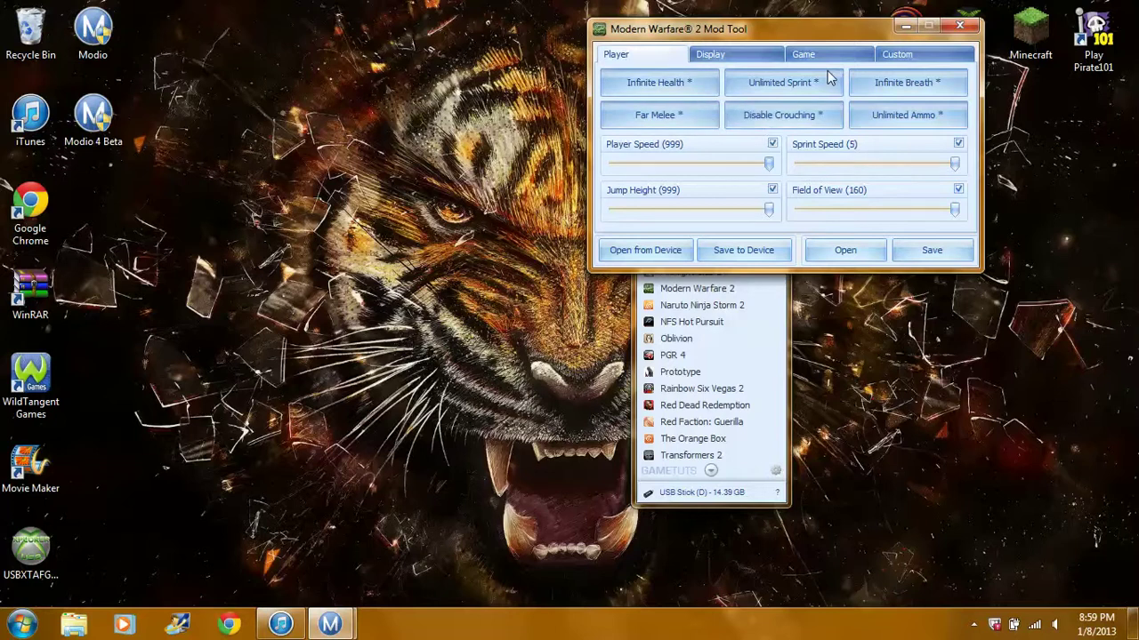
- Enable the display mods Hide Ammo Counter, Show Laser Dot and Hide Stance Indicator
left_click(763, 58)
left_click(673, 78)
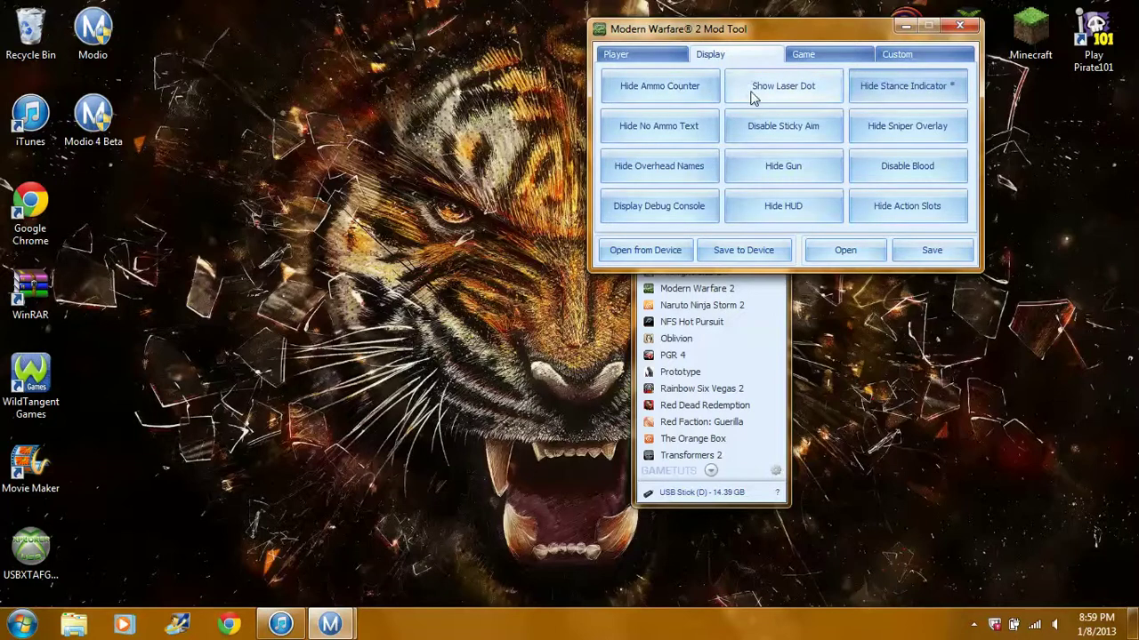
left_click(750, 94)
left_click(691, 93)
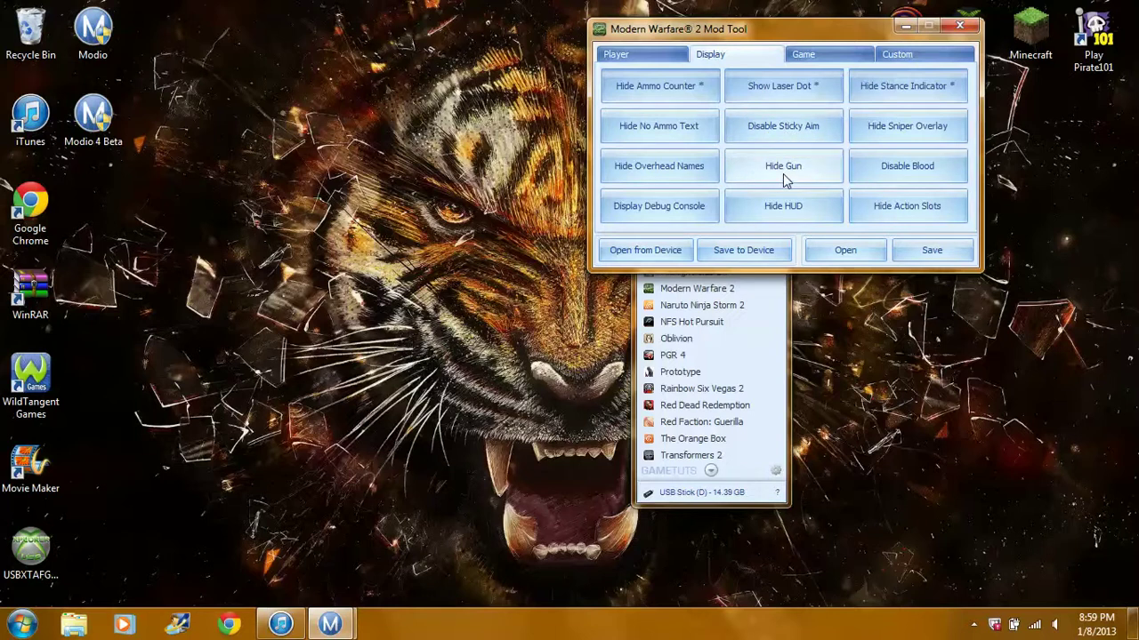
- Enable the remaining nine display mods, covering no-ammo text, sticky aim, sniper overlay, overhead names, gun, blood, debug console, HUD and action slots
left_click(894, 207)
left_click(819, 210)
left_click(664, 203)
left_click(665, 167)
left_click(666, 126)
left_click(763, 126)
left_click(885, 129)
left_click(890, 166)
left_click(794, 169)
- Enable the game mods Disable Bullet Penetration, Explosive Bullets, Low AI Accuracy, Disable AI Spawn, Disable Water and Disable Effects
left_click(878, 56)
left_click(848, 56)
left_click(633, 79)
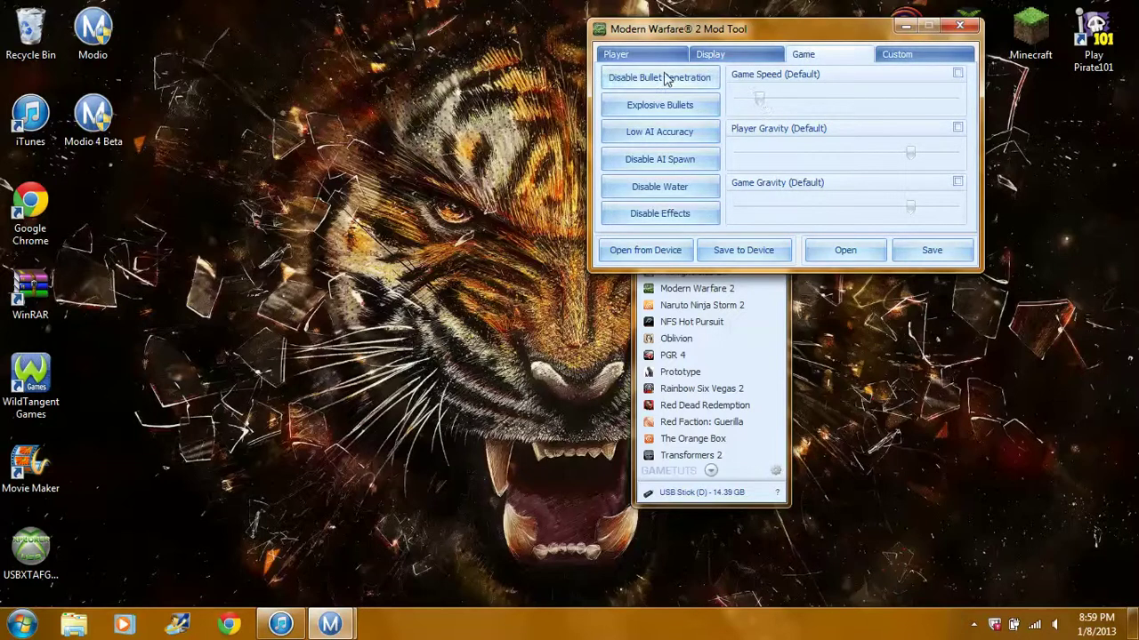
left_click(664, 107)
left_click(666, 133)
left_click(656, 182)
left_click(656, 161)
left_click(661, 218)
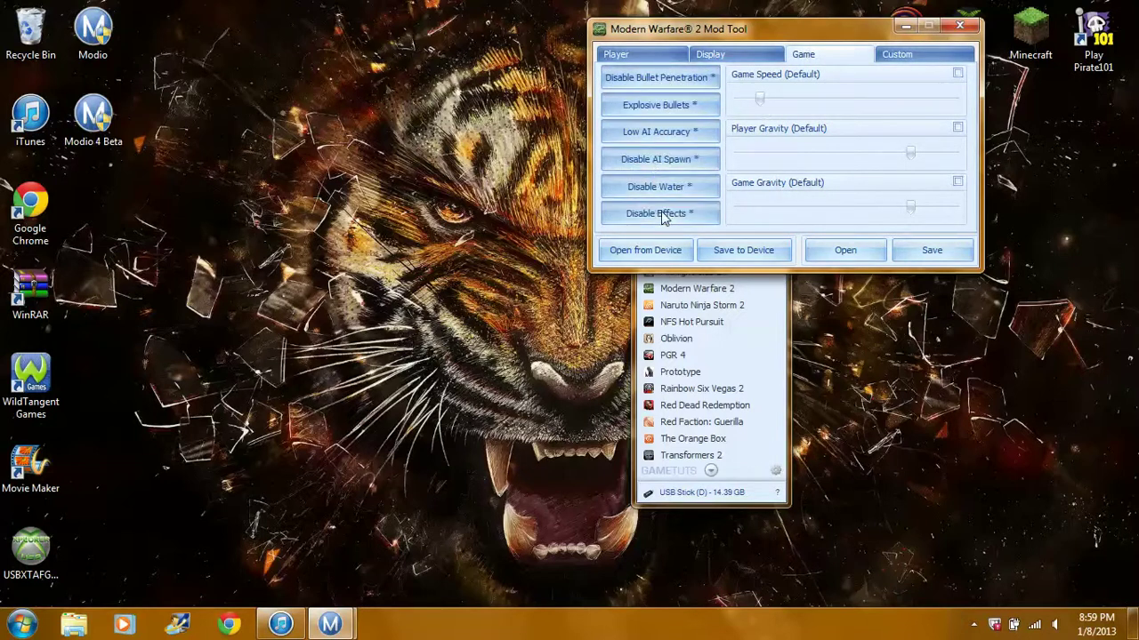
- Enable the three game value overrides and set Game Speed to 9.9, Player Gravity to 0 and Game Gravity to 0
left_click(957, 73)
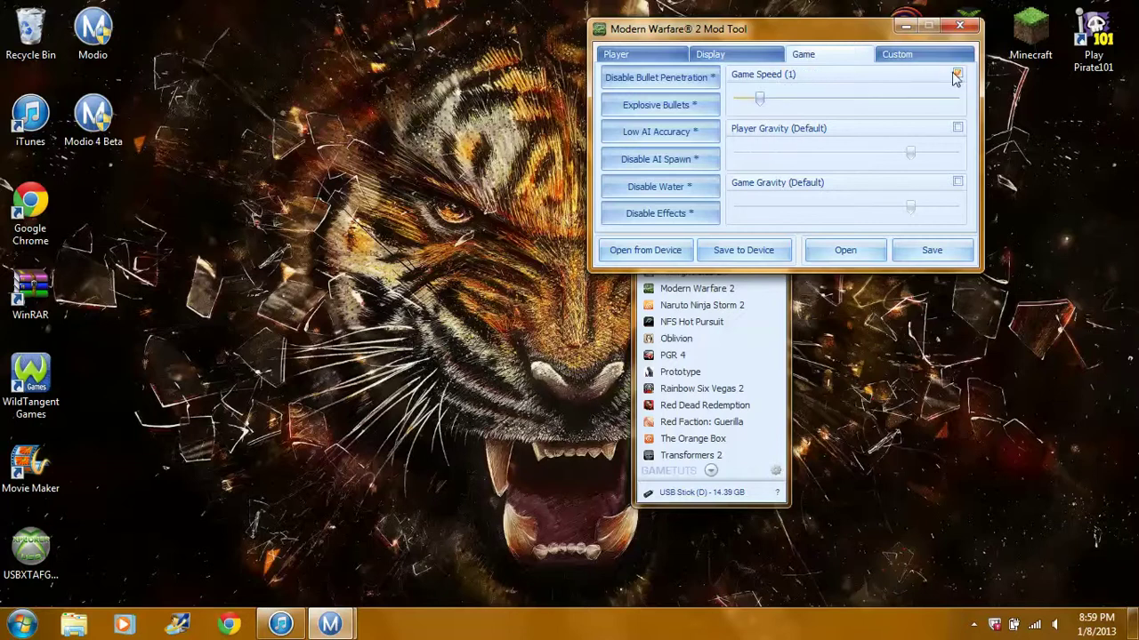
left_click(957, 127)
left_click(957, 182)
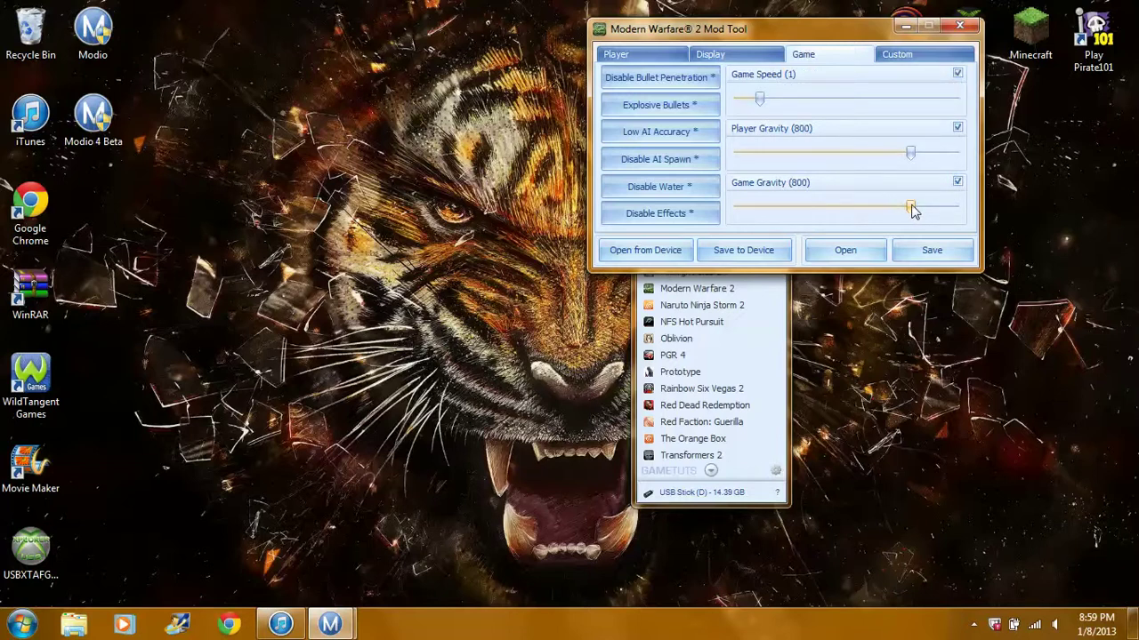
left_click_drag(911, 154, 737, 158)
left_click_drag(761, 99, 960, 120)
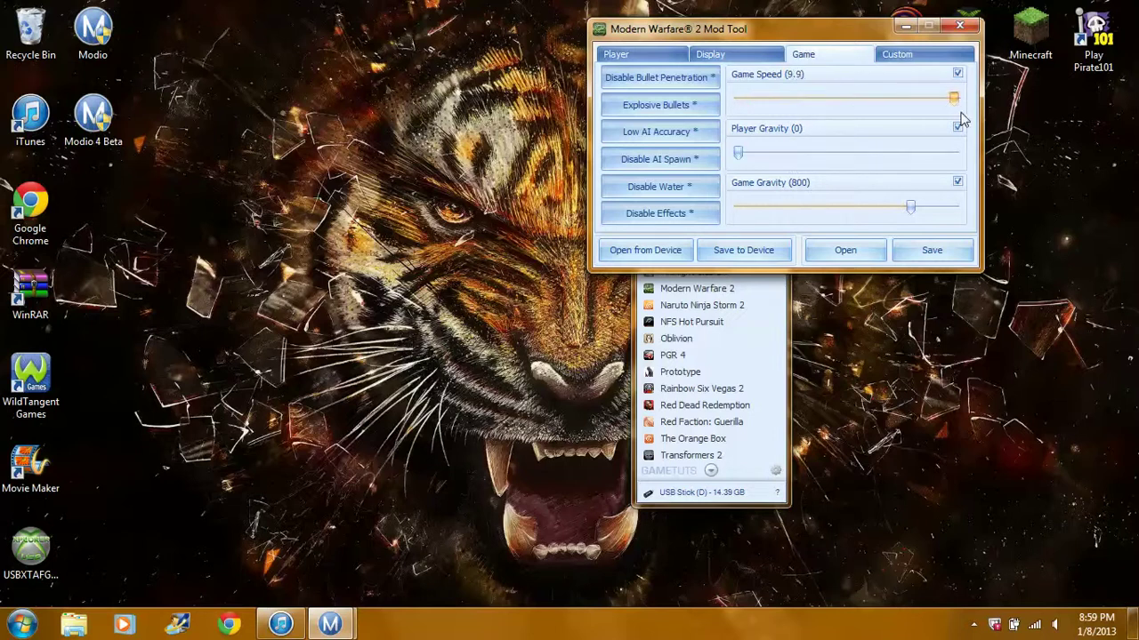
left_click_drag(911, 208, 720, 216)
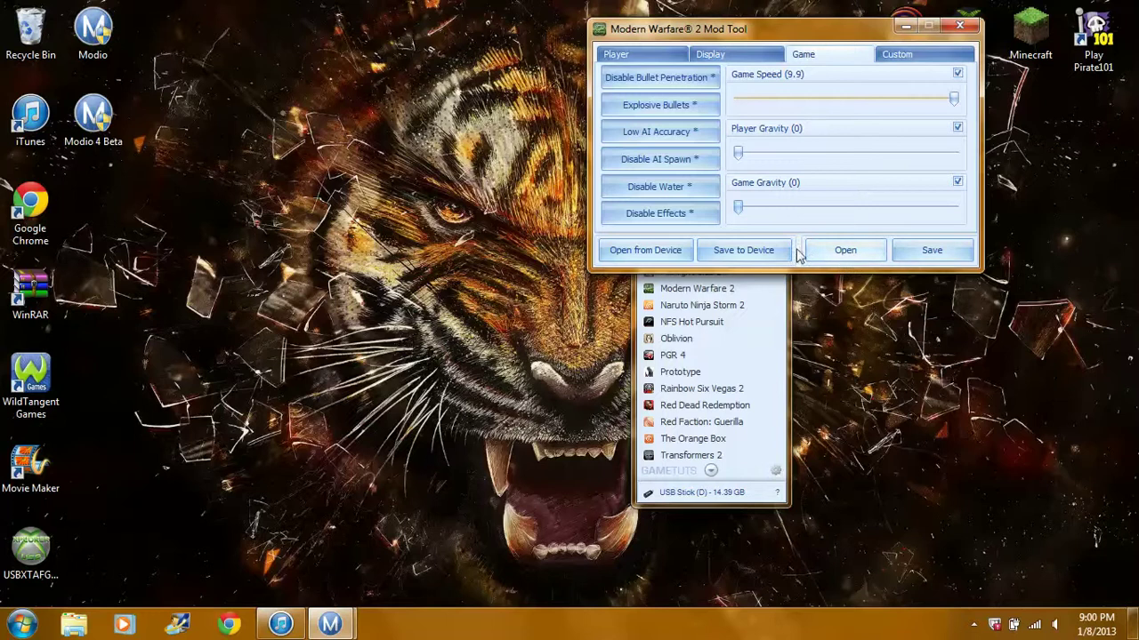
- Save the modded Modern Warfare 2 file to the profile on the USB device and dismiss the message
left_click(749, 252)
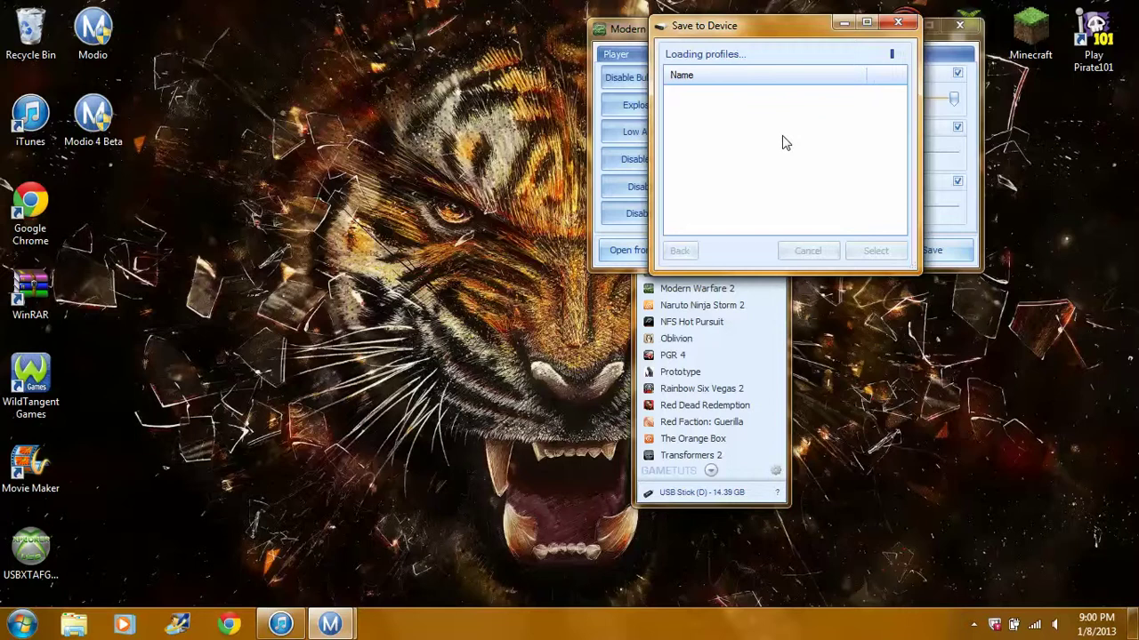
left_click(770, 101)
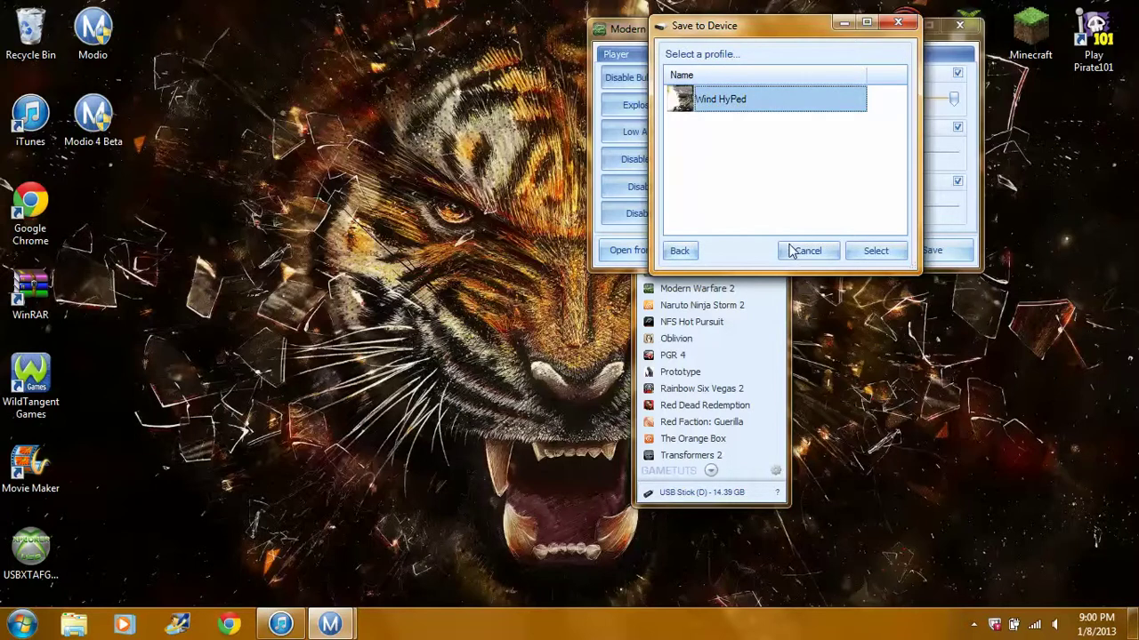
double_click(715, 107)
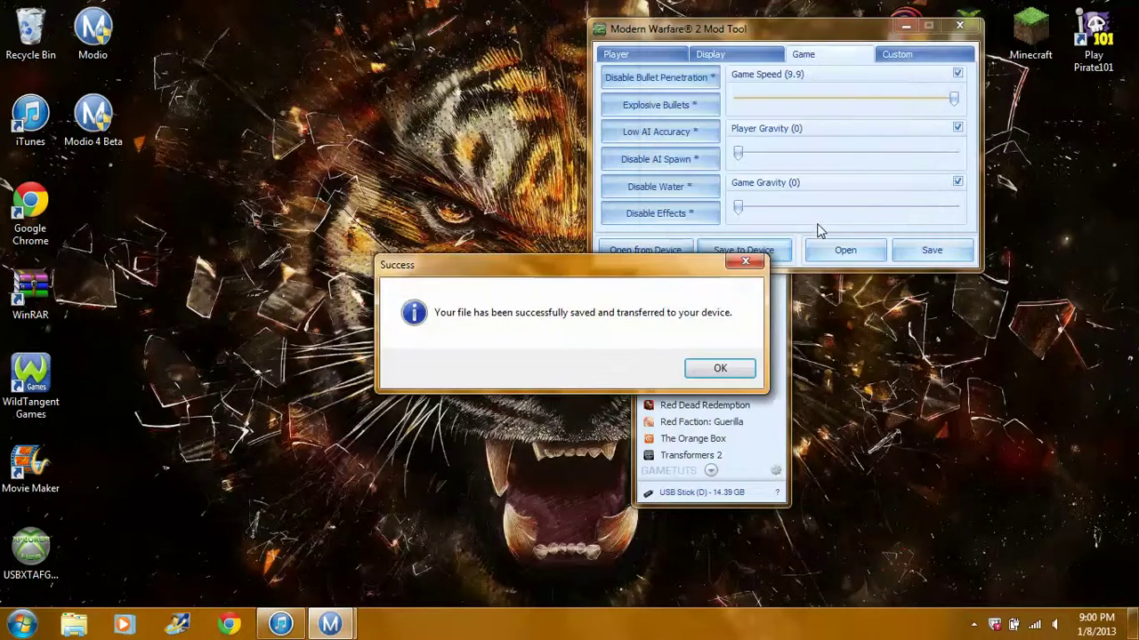
left_click(719, 366)
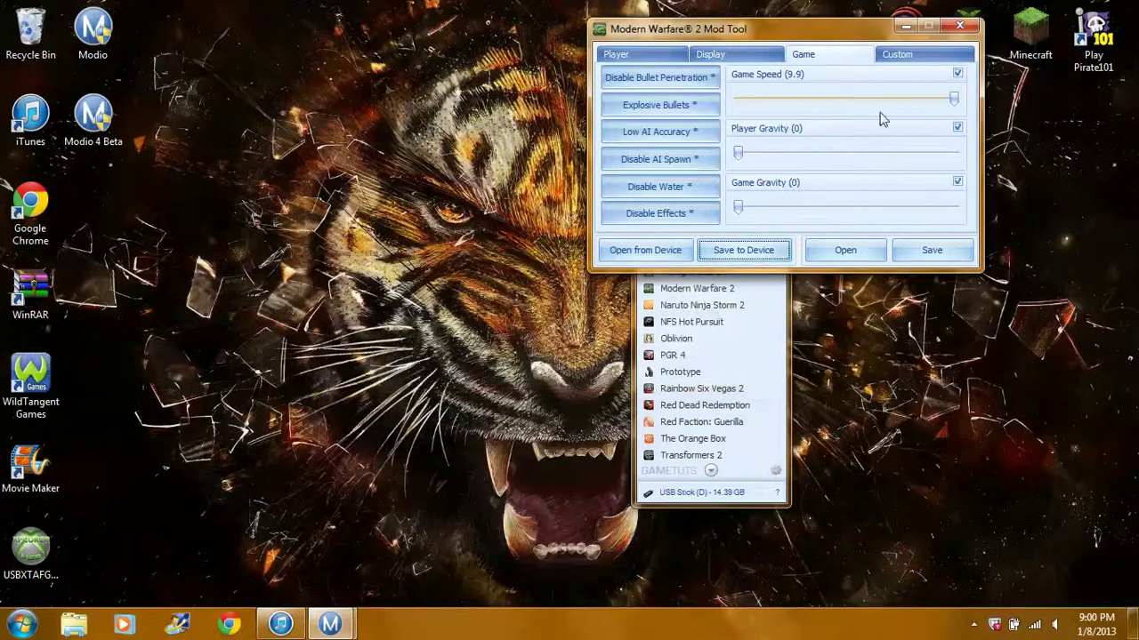
- Close the mod tool and Modio, and launch Modio 4 Beta from the desktop
left_click(957, 25)
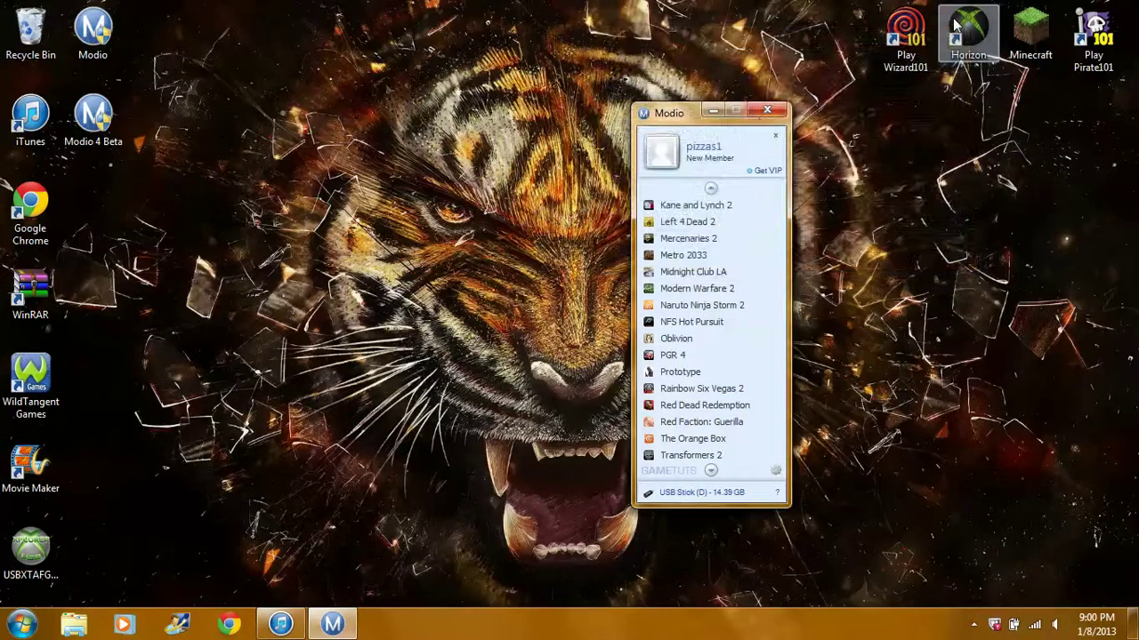
left_click(766, 110)
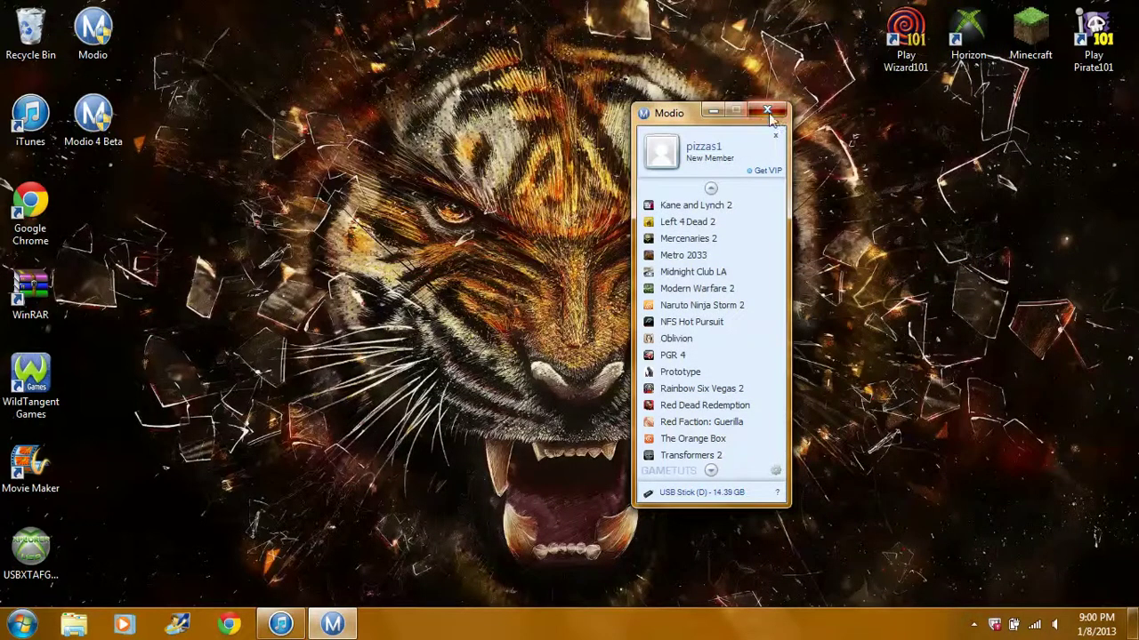
left_click(86, 133)
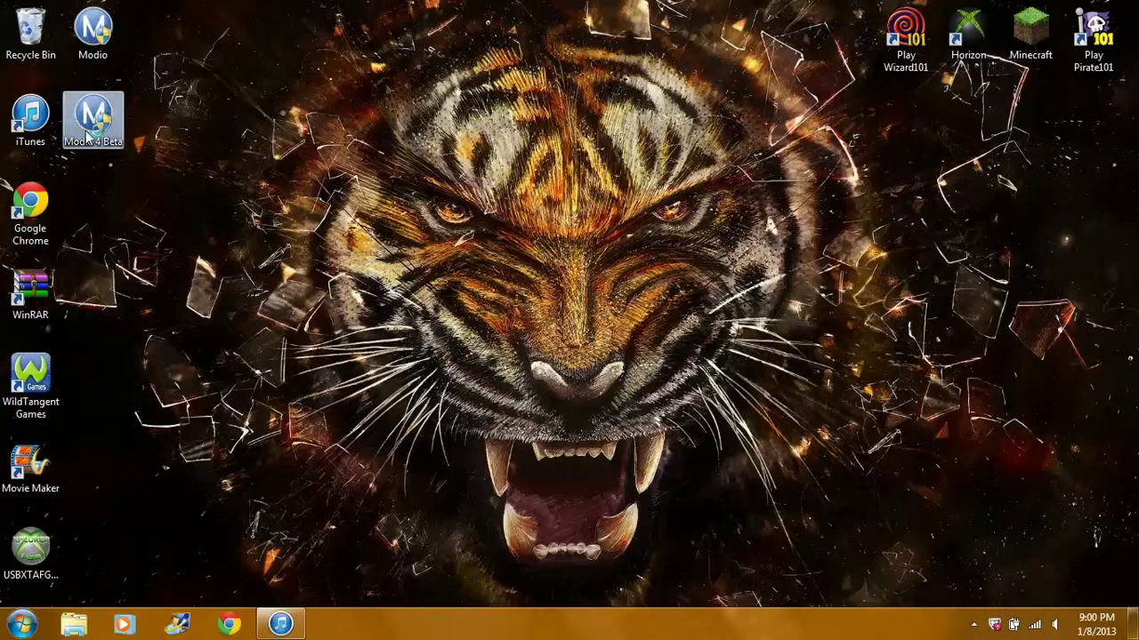
double_click(86, 134)
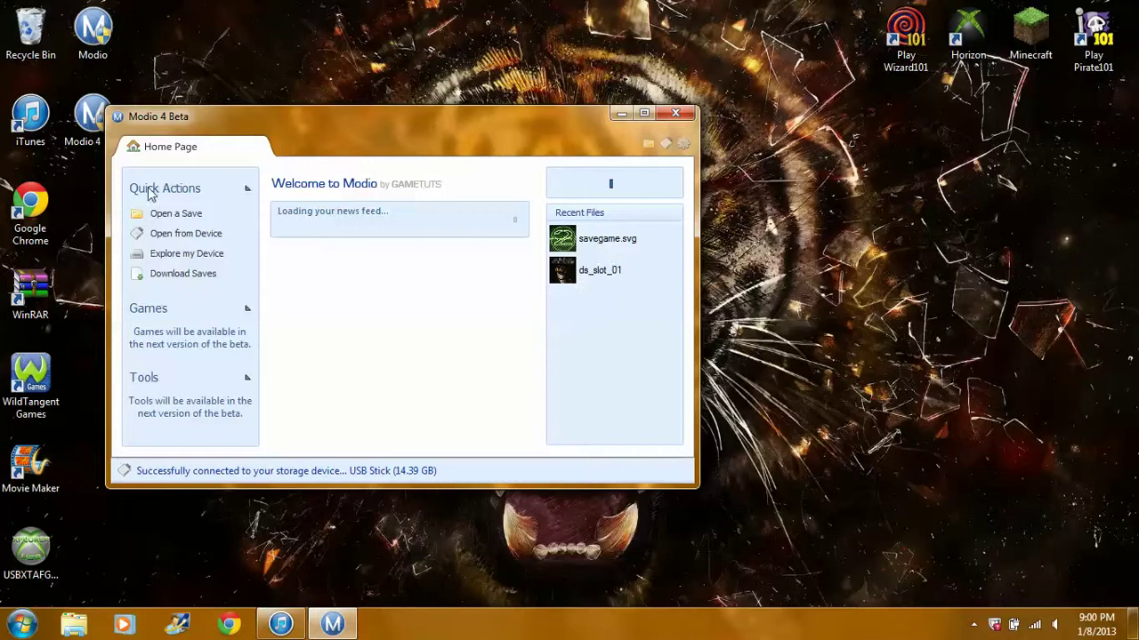
- Open the Download Saves section and search it for "gta 4"
left_click(172, 276)
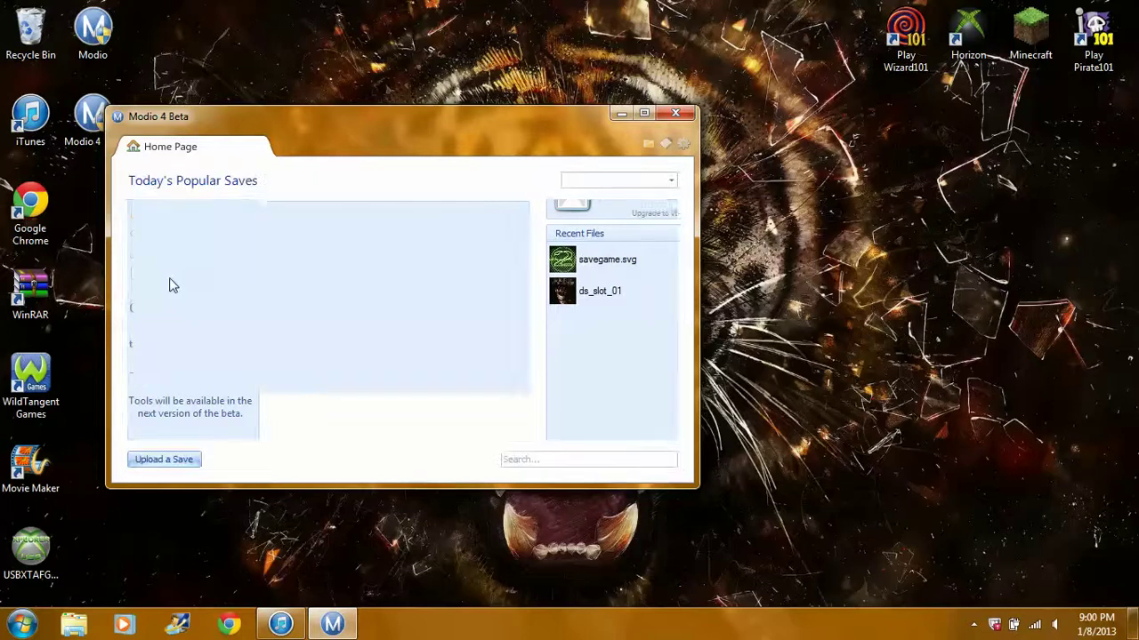
left_click(548, 459)
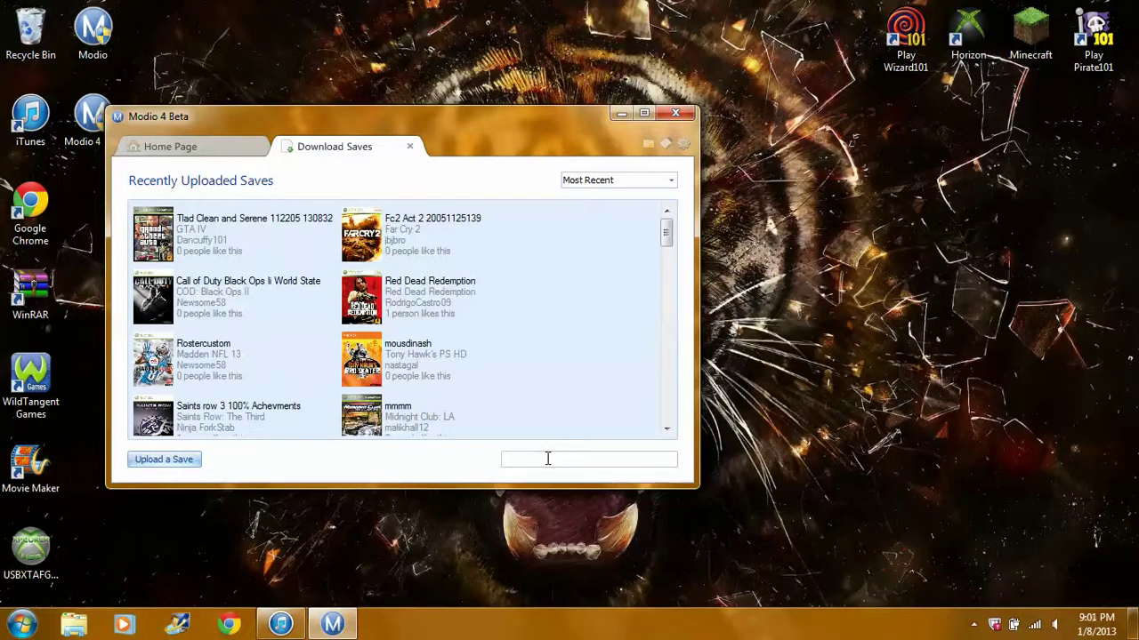
type("gta 4")
key("Return")
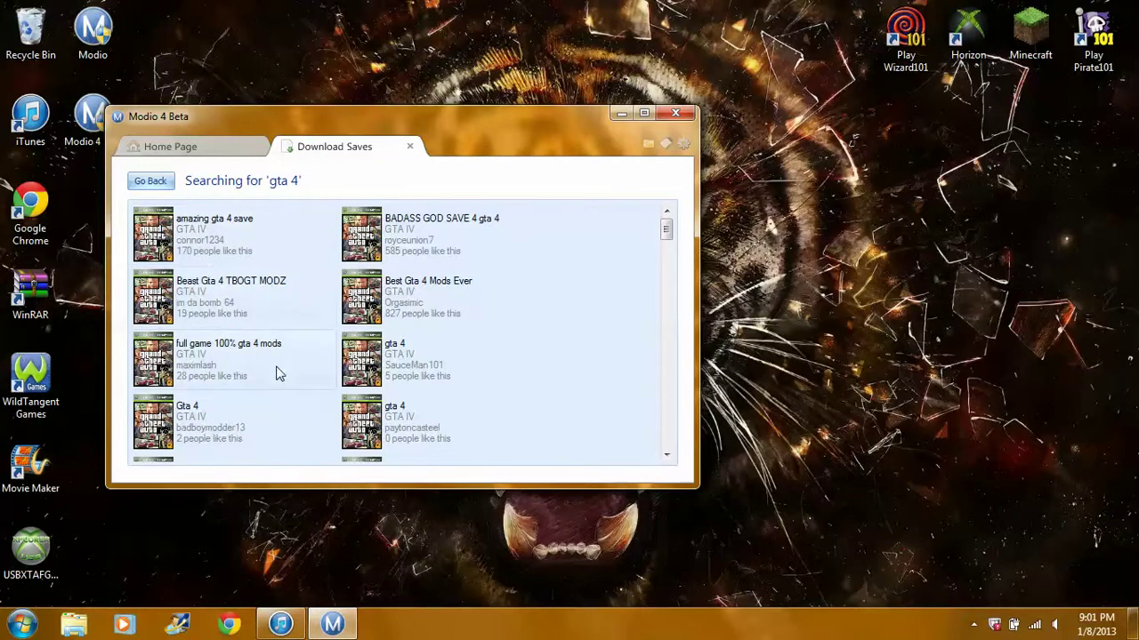
- Open the "amazing gta 4 save" entry and download it to the profile on the storage device
left_click(189, 239)
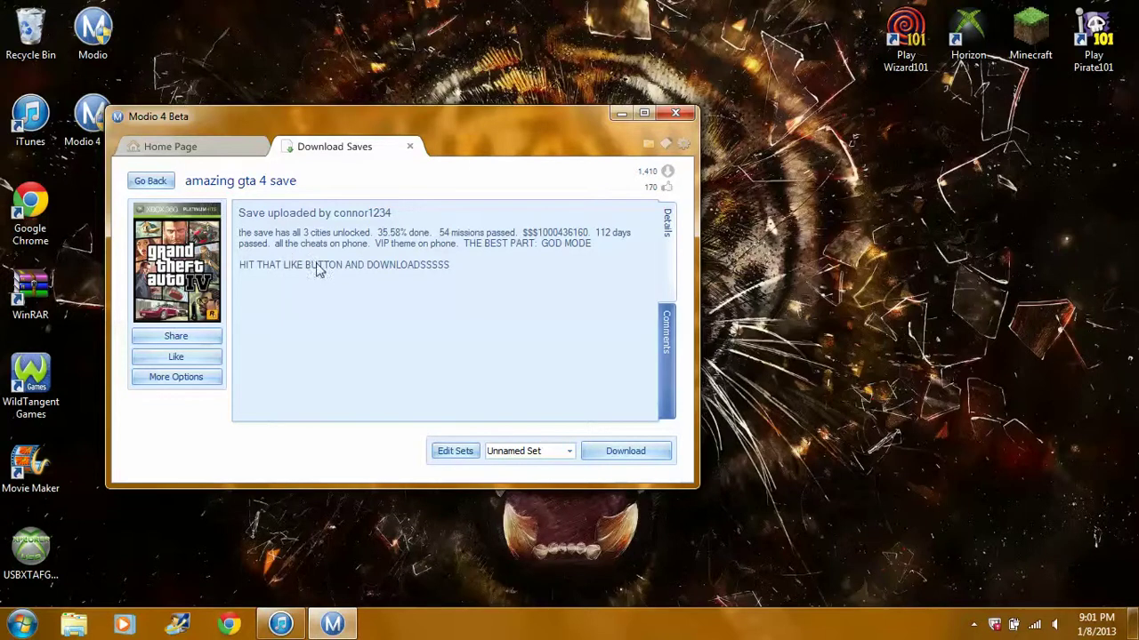
left_click(647, 455)
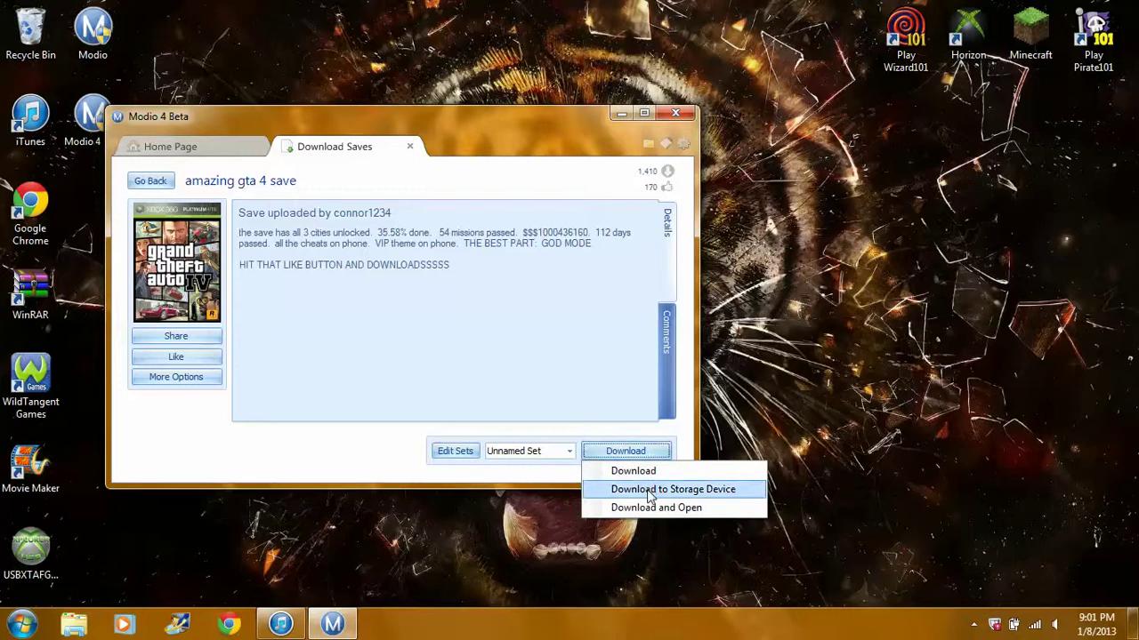
left_click(646, 489)
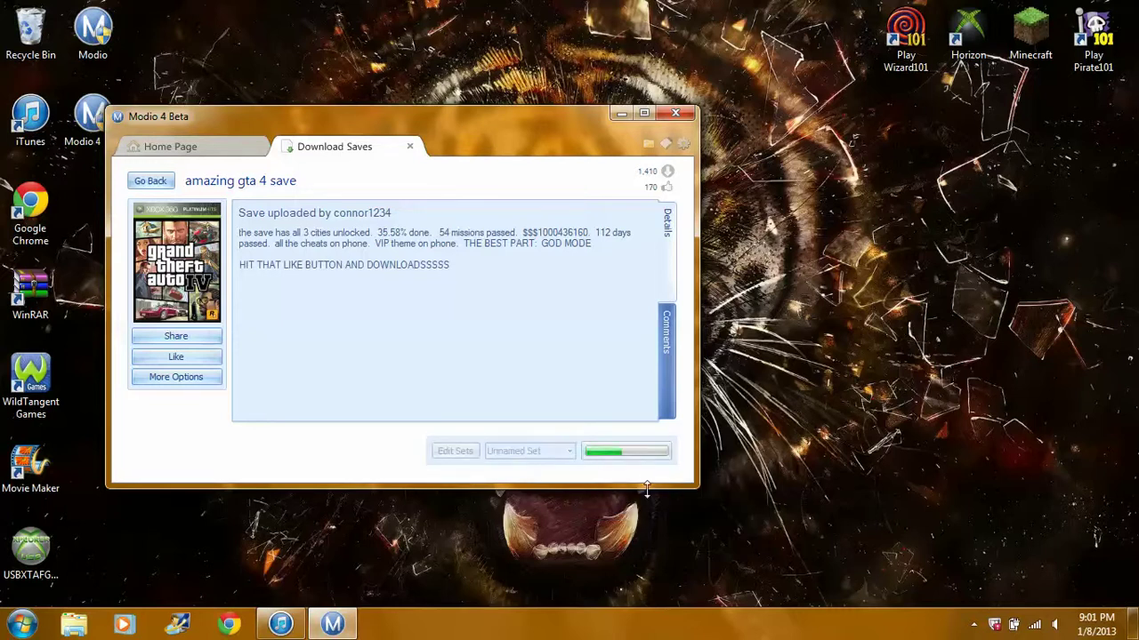
double_click(359, 258)
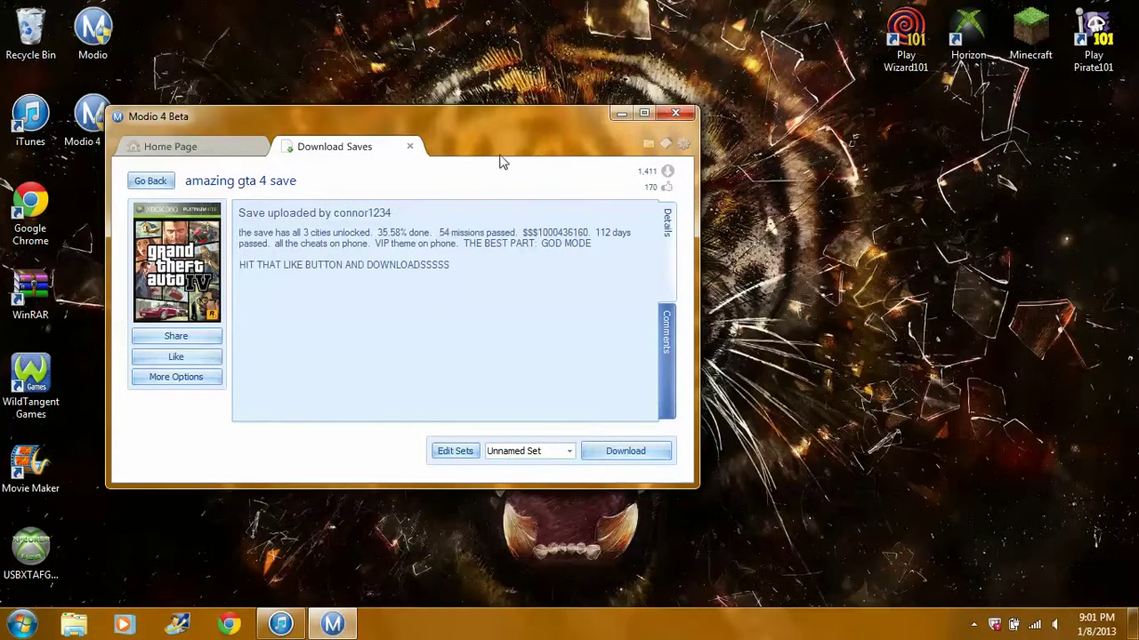
- Close the Download Saves page and reopen it from the home page
left_click(409, 146)
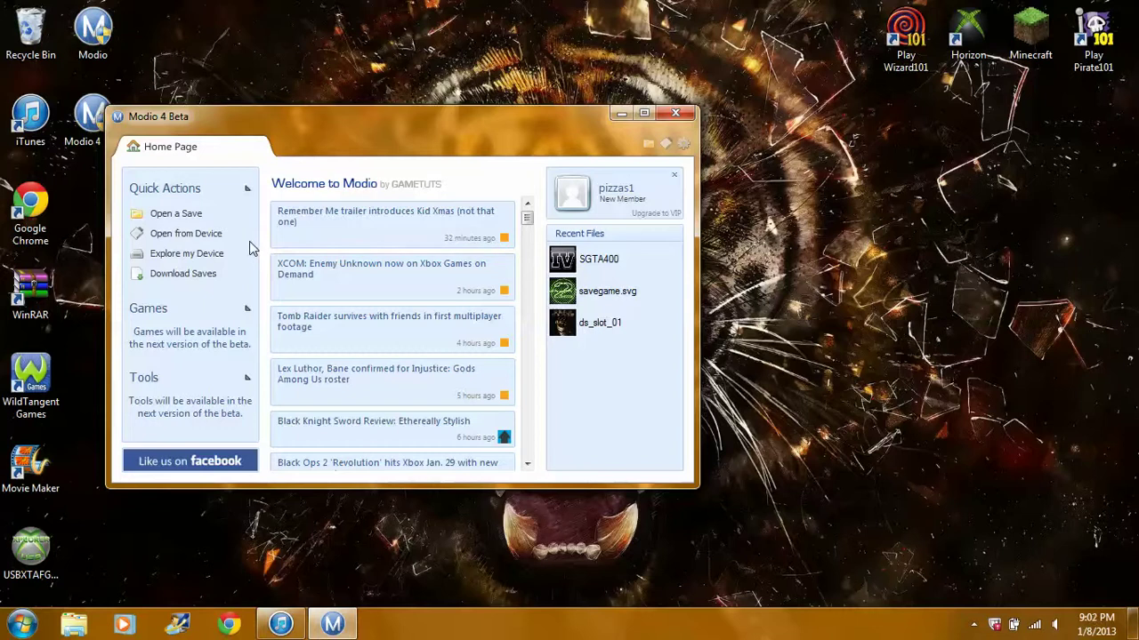
left_click(194, 275)
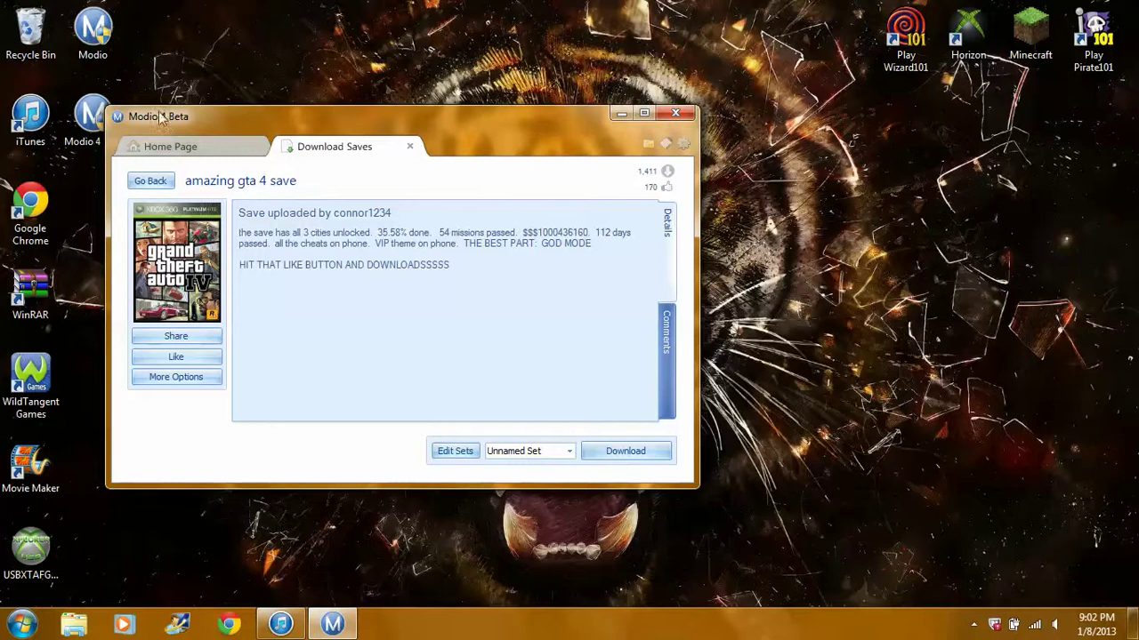
- Leave the "amazing gta 4 save" entry and search the downloadable saves for "minecraft"
left_click(150, 180)
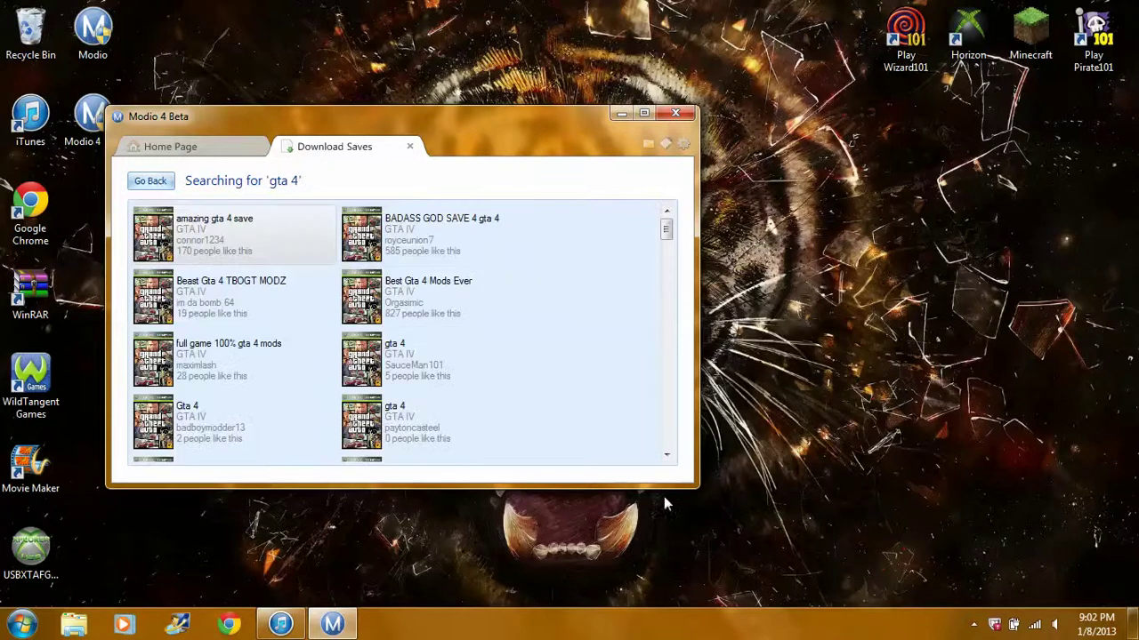
left_click(151, 181)
left_click(578, 458)
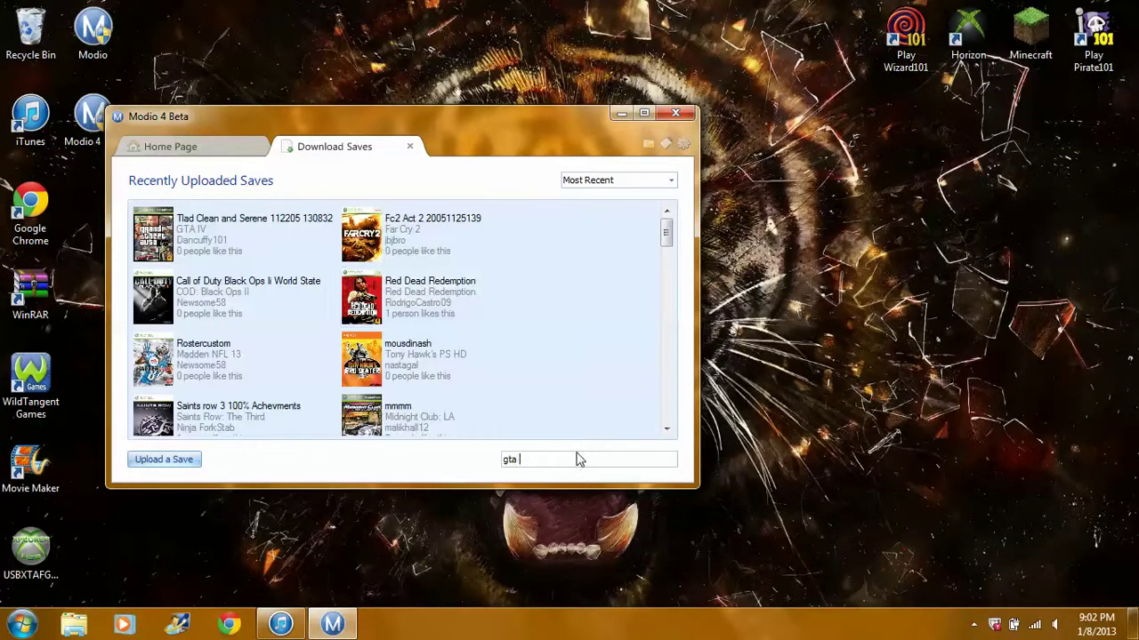
key("BackSpace")
key("BackSpace")
type("minecraft")
key("Return")
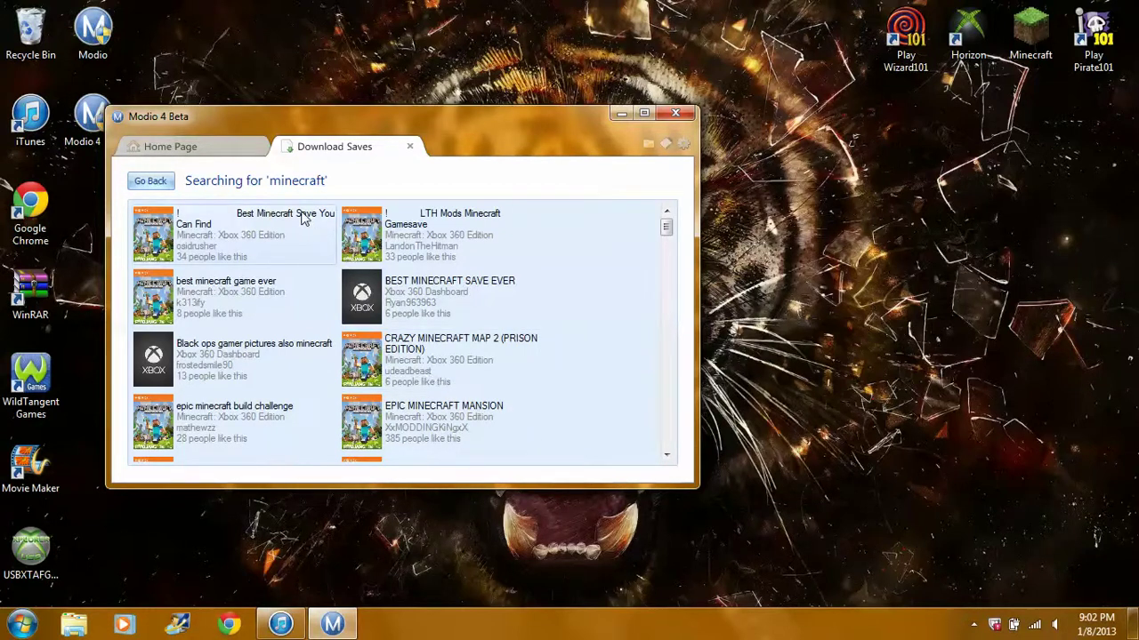
- Return to the recently uploaded saves and search them for "cod 4"
left_click(165, 181)
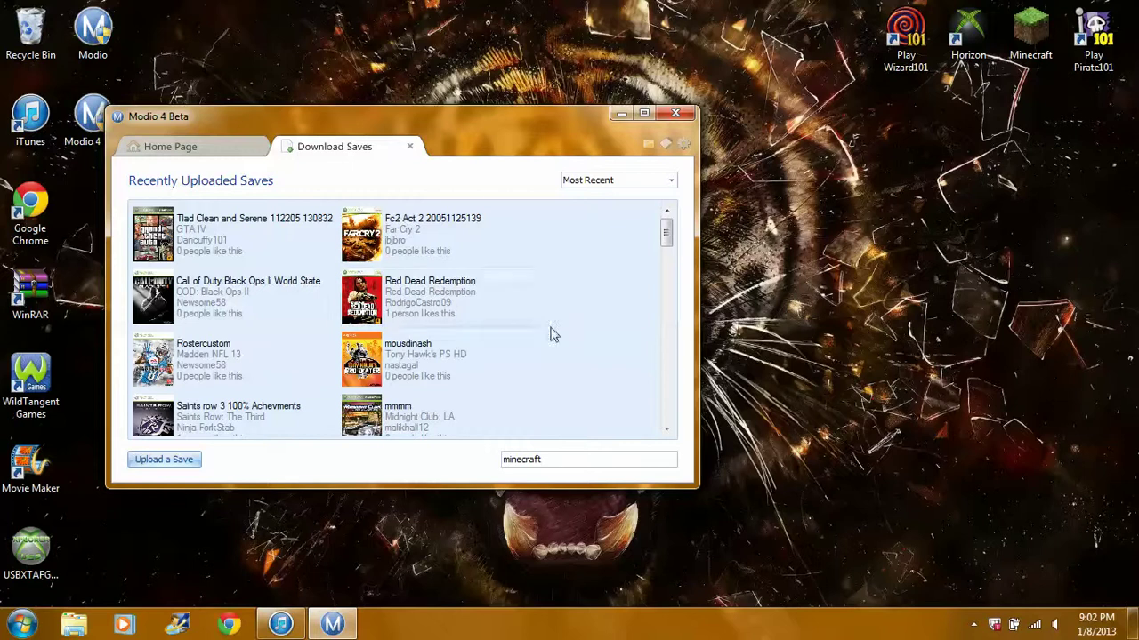
key("BackSpace")
key("BackSpace")
key("BackSpace")
key("BackSpace")
key("BackSpace")
key("BackSpace")
key("BackSpace")
key("BackSpace")
type("cod 4")
key("Return")
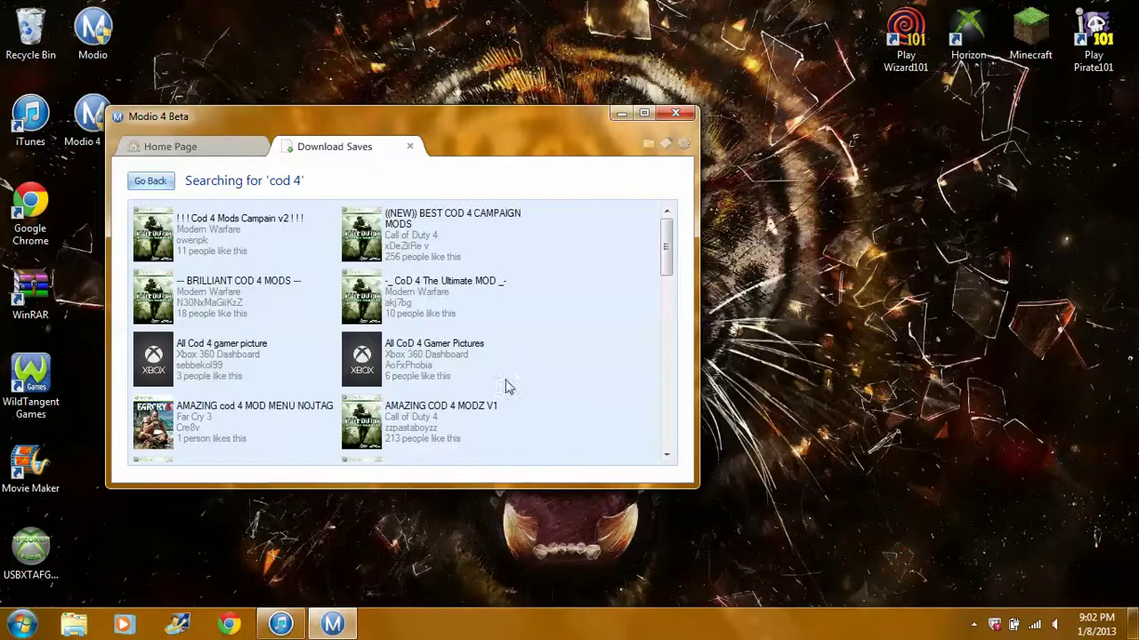
- Go back to the recently uploaded saves and search for "waw"
left_click(169, 181)
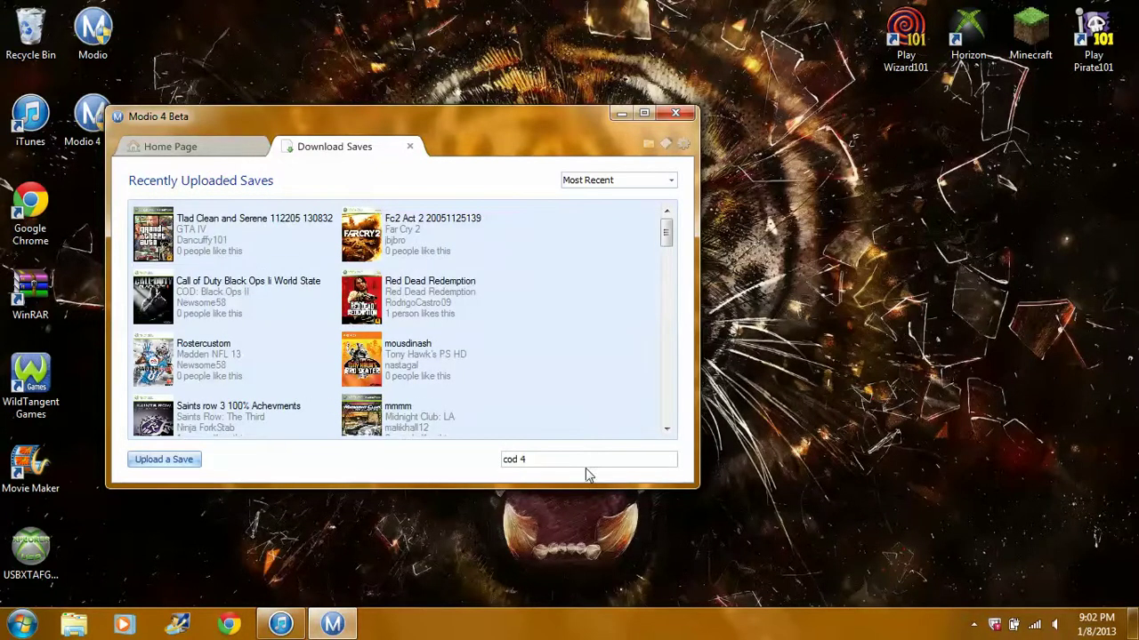
key("BackSpace")
key("BackSpace")
key("BackSpace")
key("BackSpace")
key("BackSpace")
key("Return")
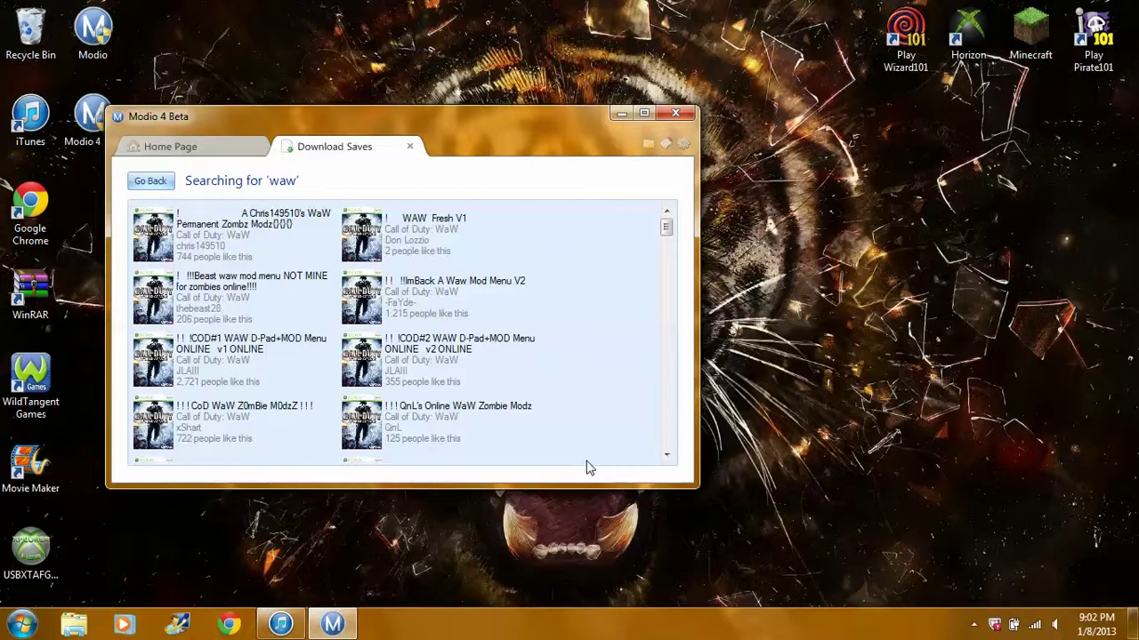
- Open the "COD#2 WAW D-Pad+MOD Menu ONLINE v2 ONLINE" save and download it to the profile on the storage device
left_click(400, 338)
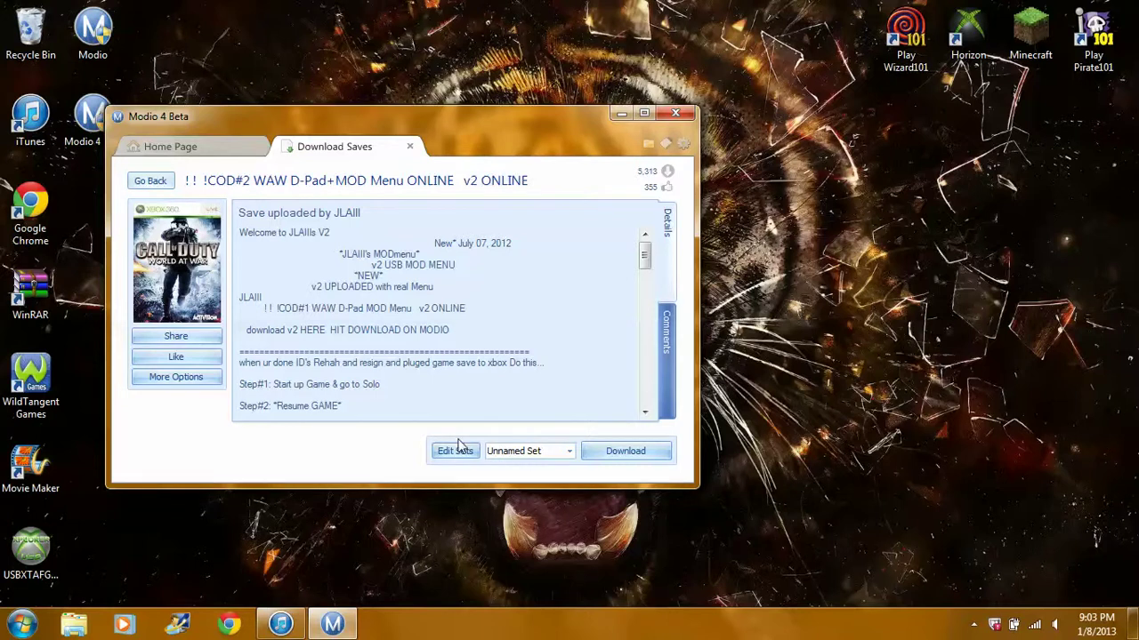
left_click(594, 459)
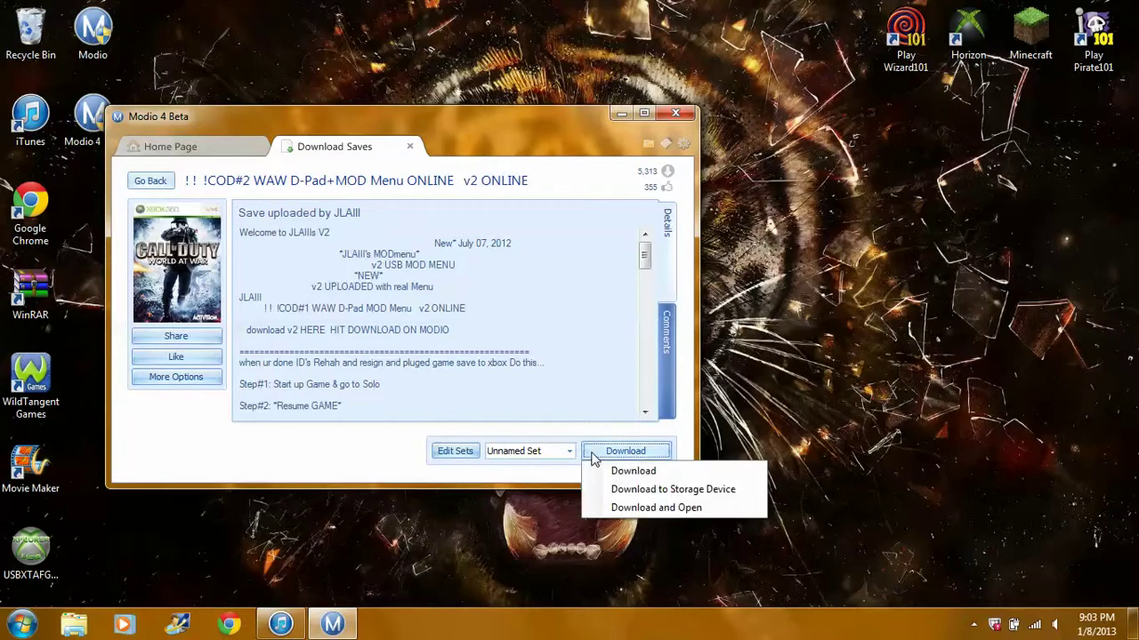
left_click(618, 491)
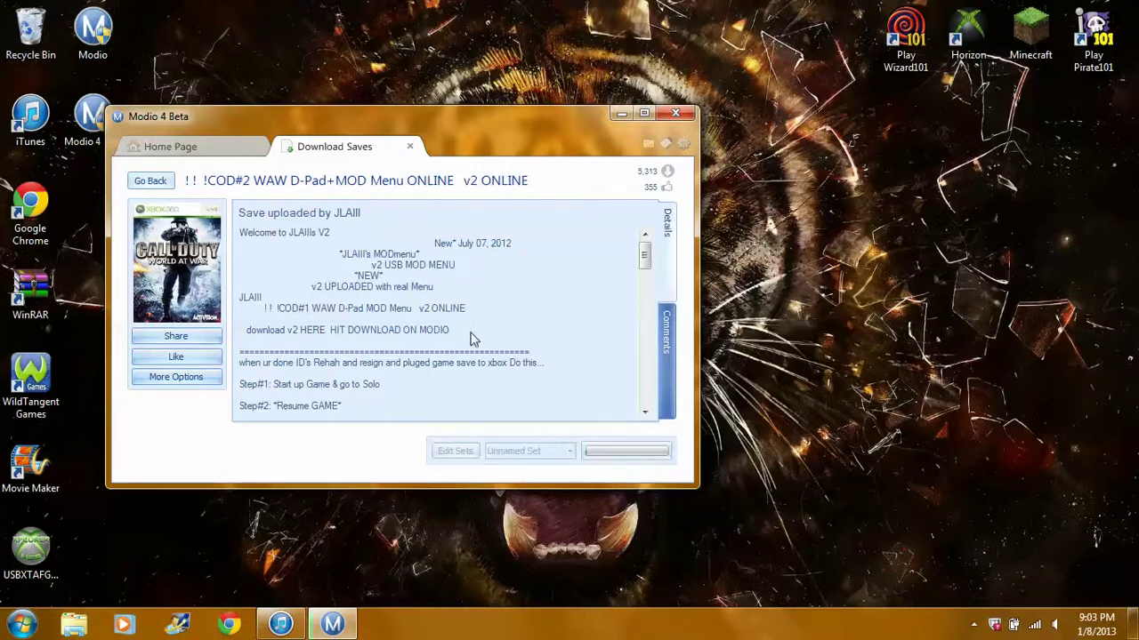
left_click(354, 255)
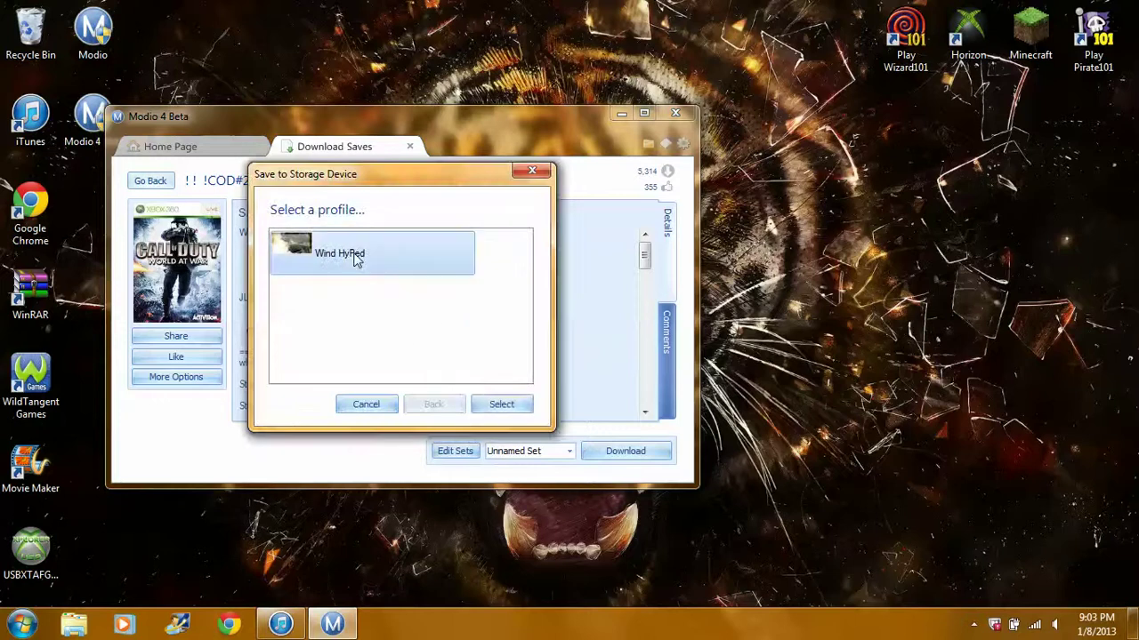
left_click(481, 405)
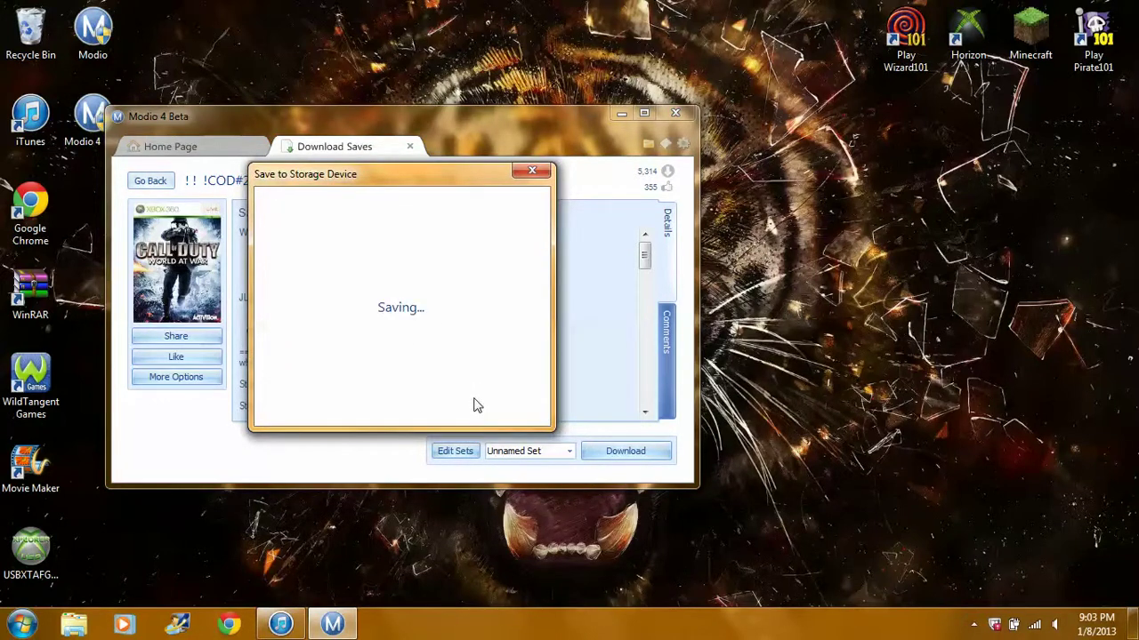
left_click(531, 171)
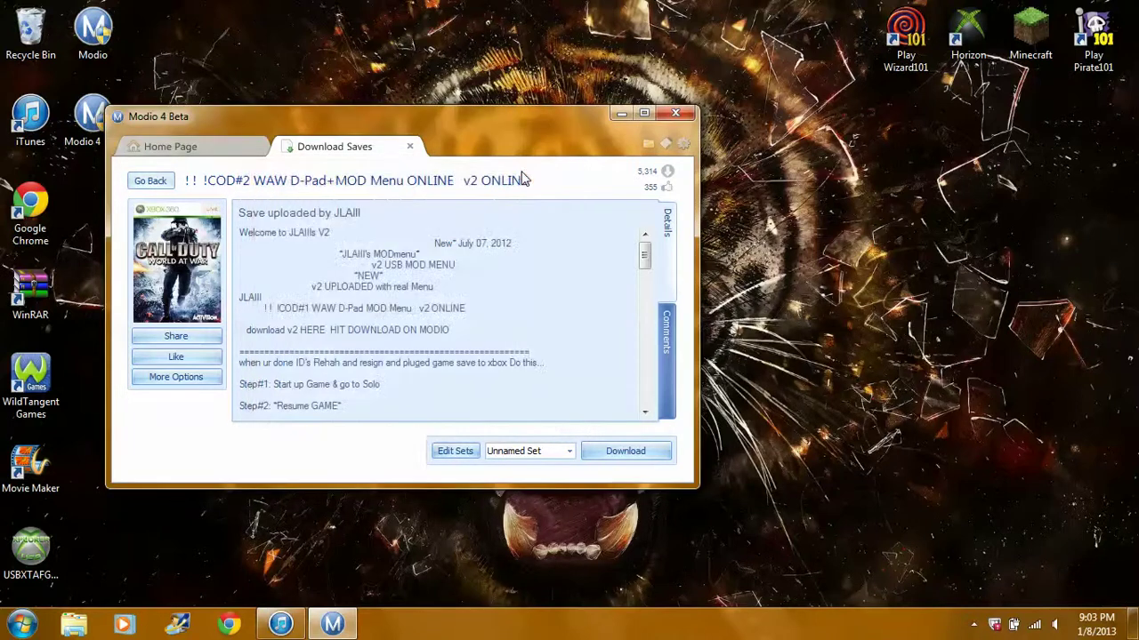
- Like the World at War save, view all saves from its uploader, and close Modio 4 Beta
left_click(204, 356)
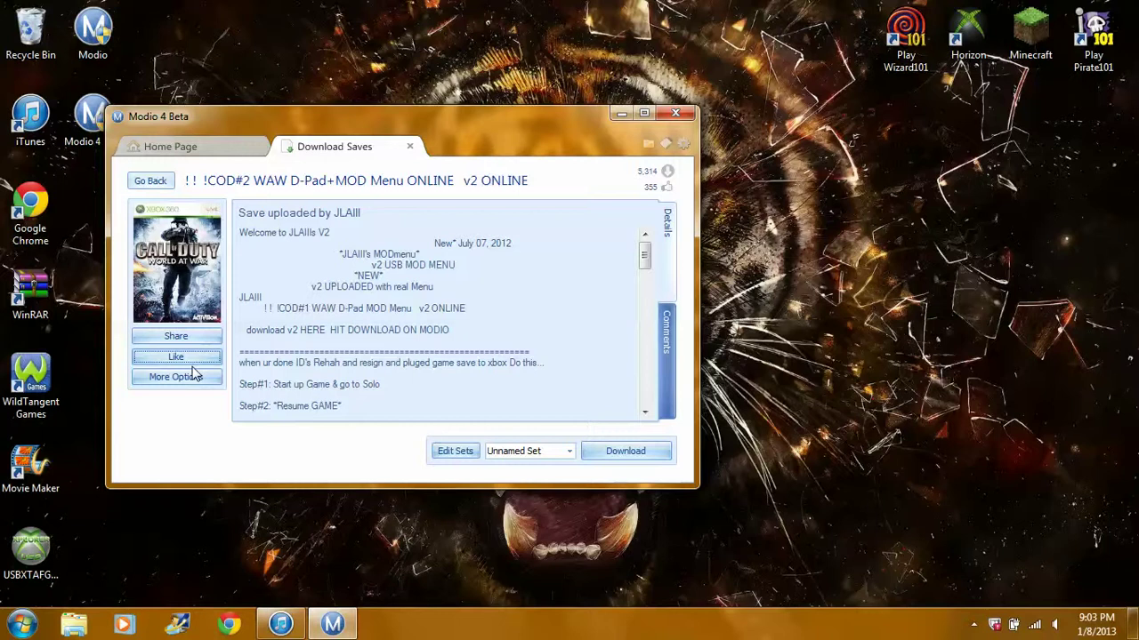
left_click(189, 378)
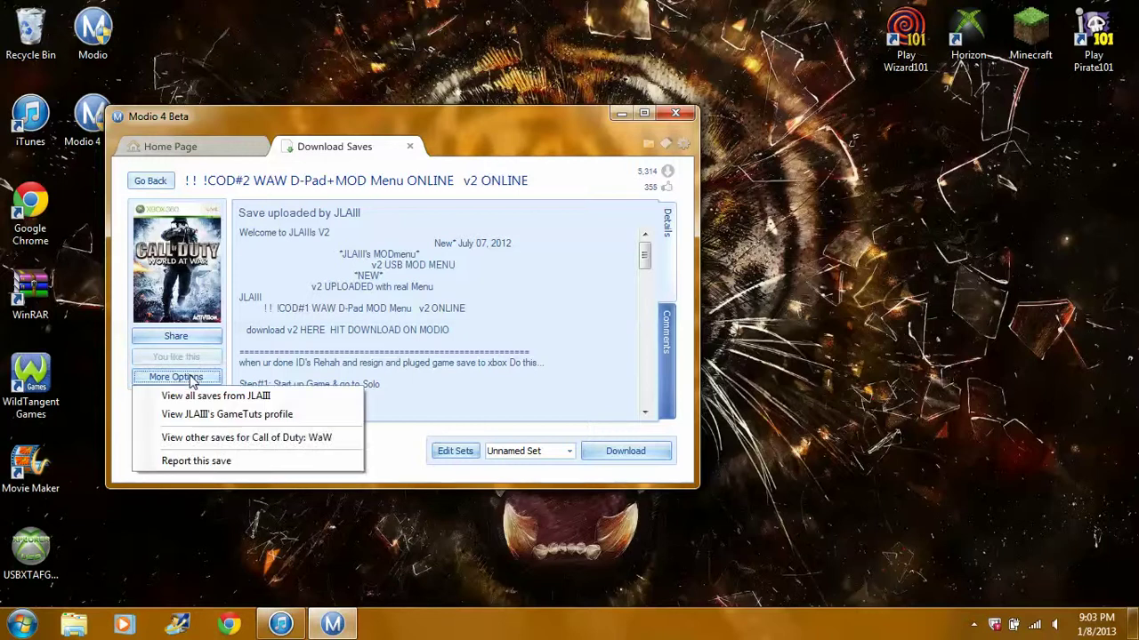
left_click(236, 402)
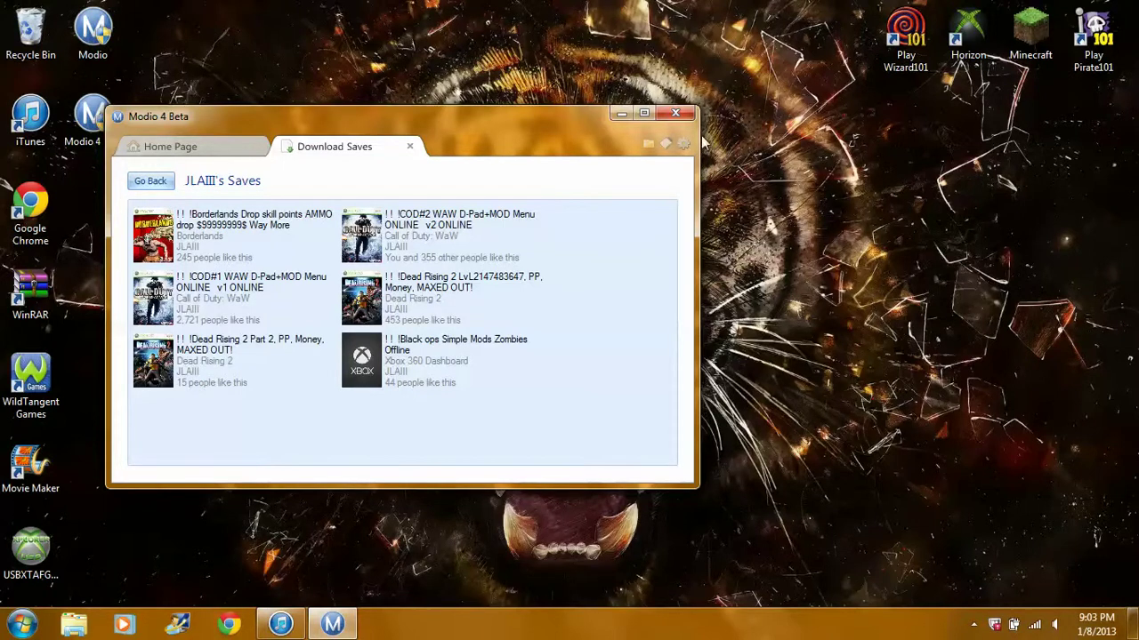
left_click(683, 118)
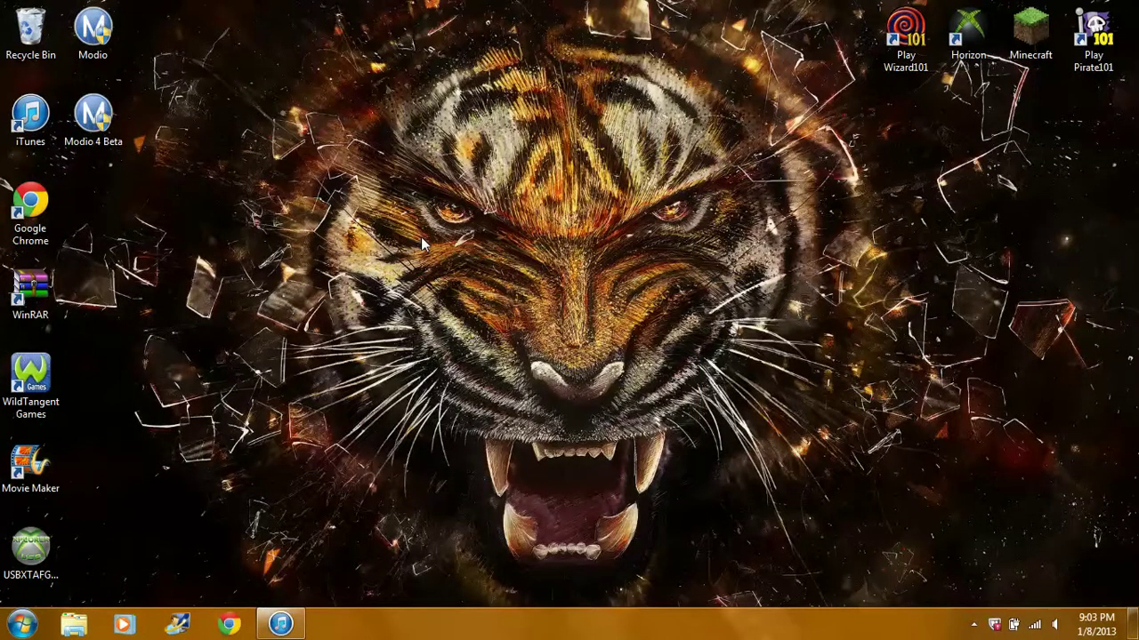
- Move the Horizon shortcut to the middle of the desktop and back to its place beside Minecraft
left_click_drag(970, 40, 630, 249)
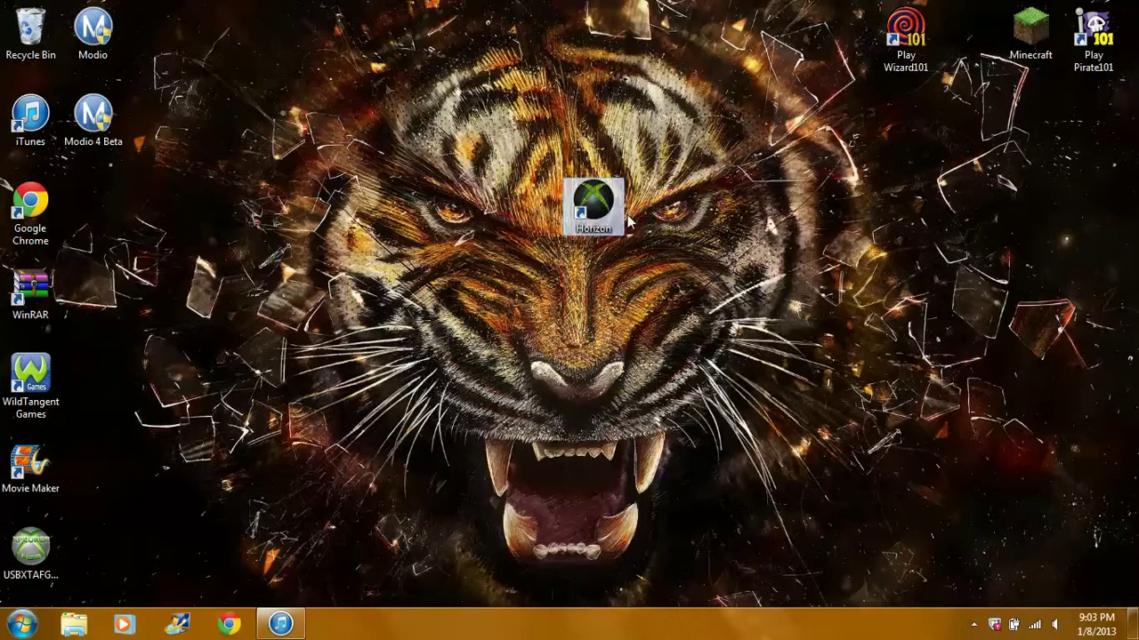
left_click(575, 374)
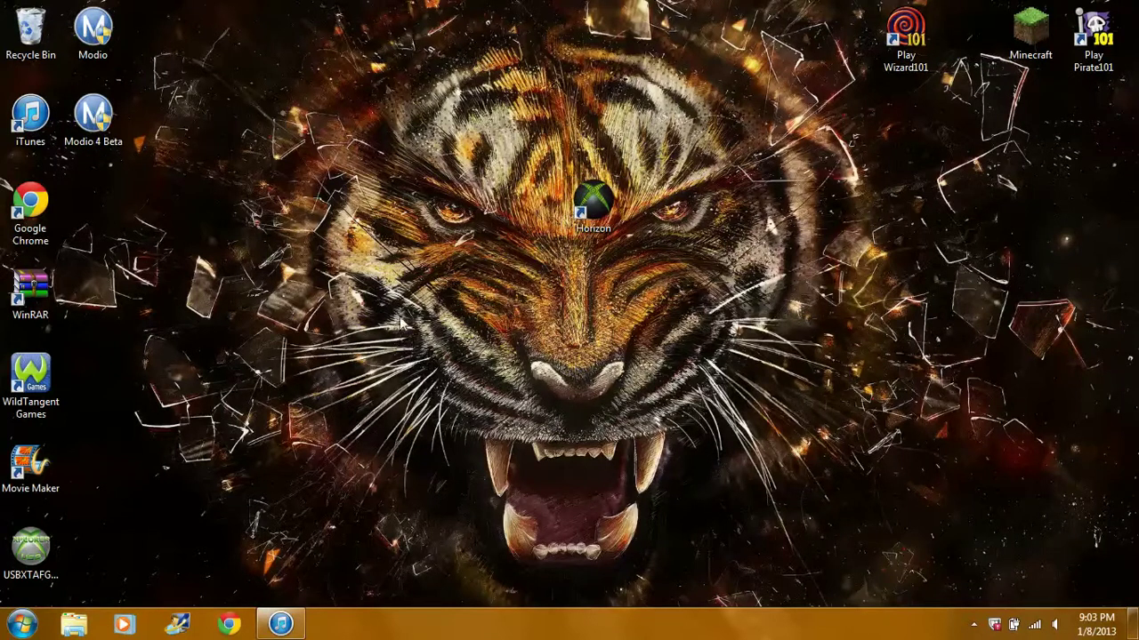
mouse_move(591, 209)
left_mouse_down()
mouse_move(909, 164)
mouse_move(996, 31)
mouse_move(567, 231)
mouse_move(591, 221)
left_mouse_up()
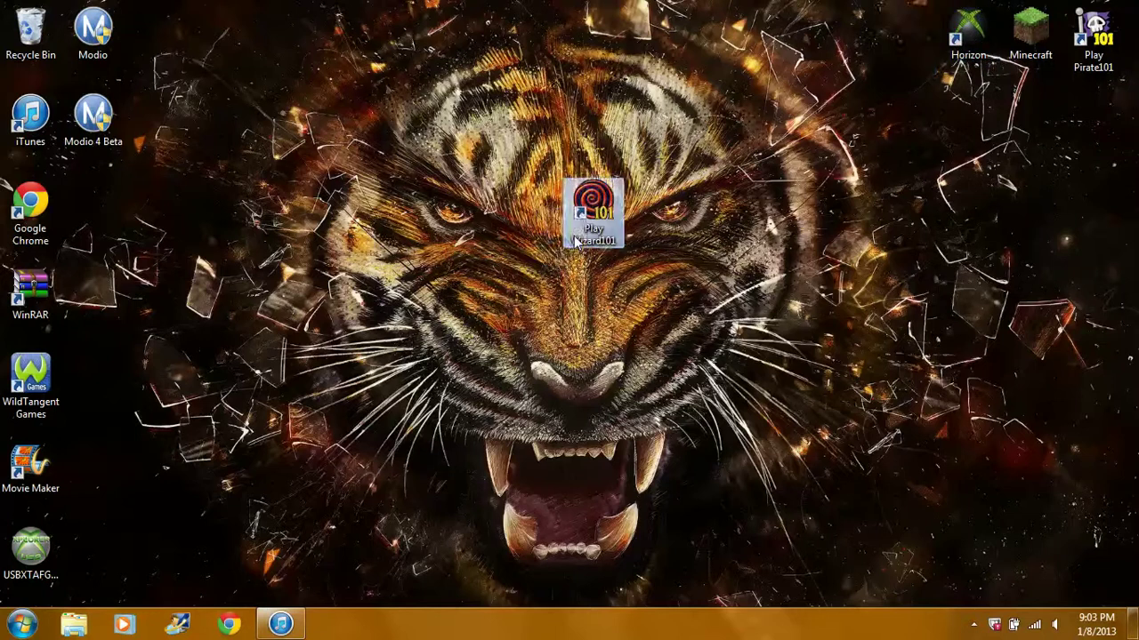
- Gather the Wizard101, Minecraft and Pirate101 shortcuts in the middle of the desktop, closing the Wizard101 launcher
left_click_drag(1030, 36, 597, 298)
left_click_drag(685, 298, 591, 217)
left_click_drag(1022, 33, 540, 249)
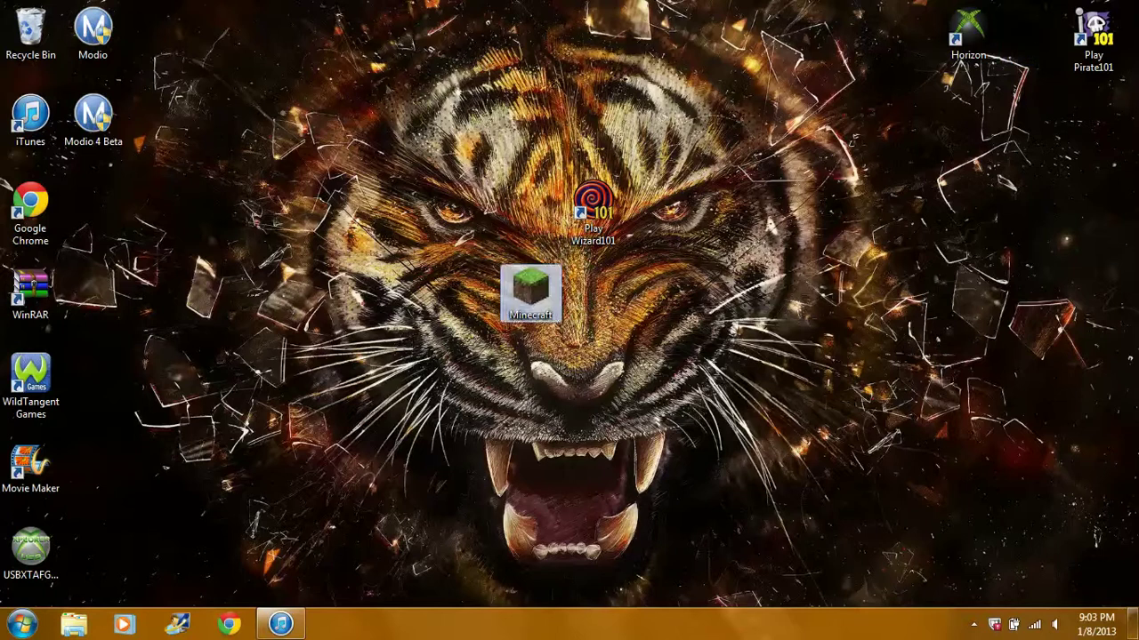
left_click(1093, 40)
left_click_drag(890, 347, 594, 387)
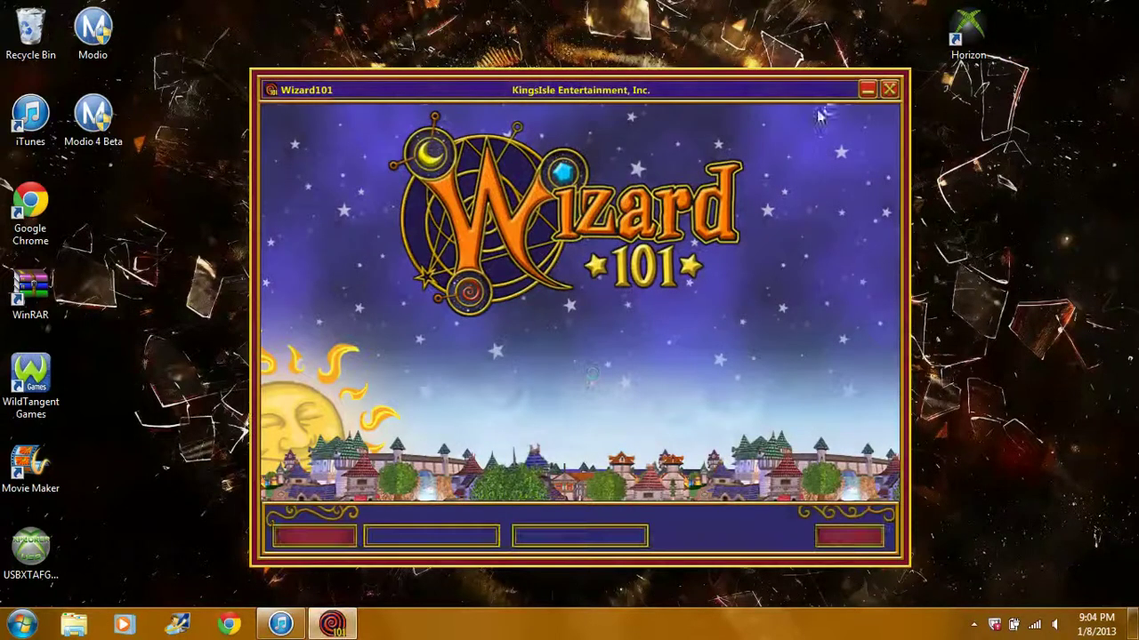
left_click(880, 90)
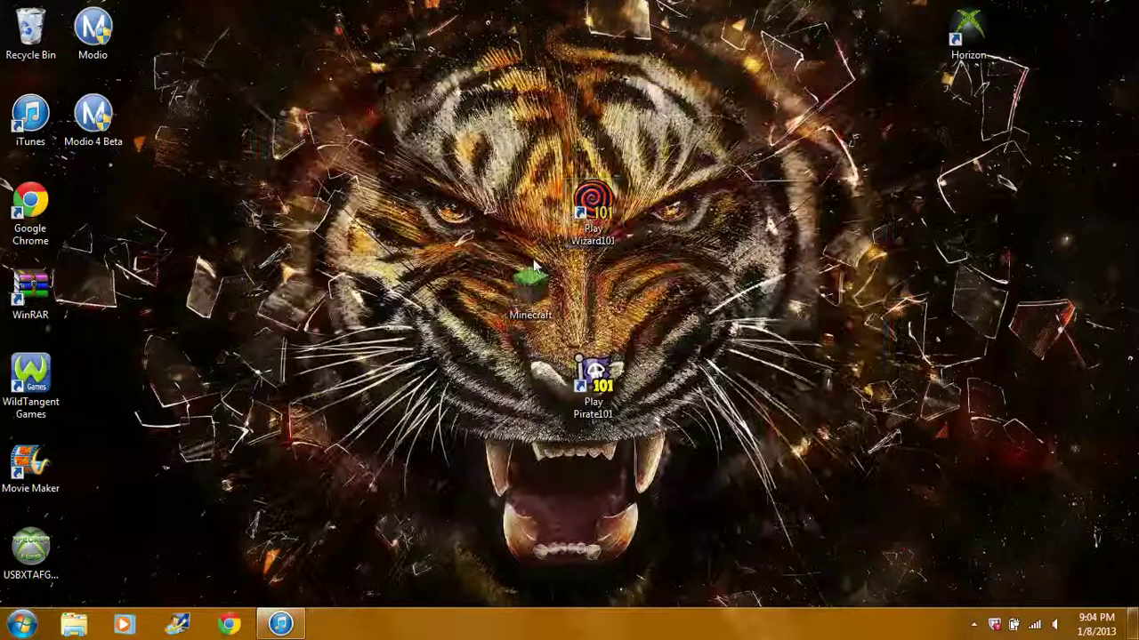
- Put Minecraft back beside Horizon on the desktop, with Wizard101 and Pirate101 at the row's ends in swapped places
left_click_drag(594, 210, 1090, 38)
left_click_drag(540, 287, 1035, 44)
left_click_drag(593, 381, 904, 22)
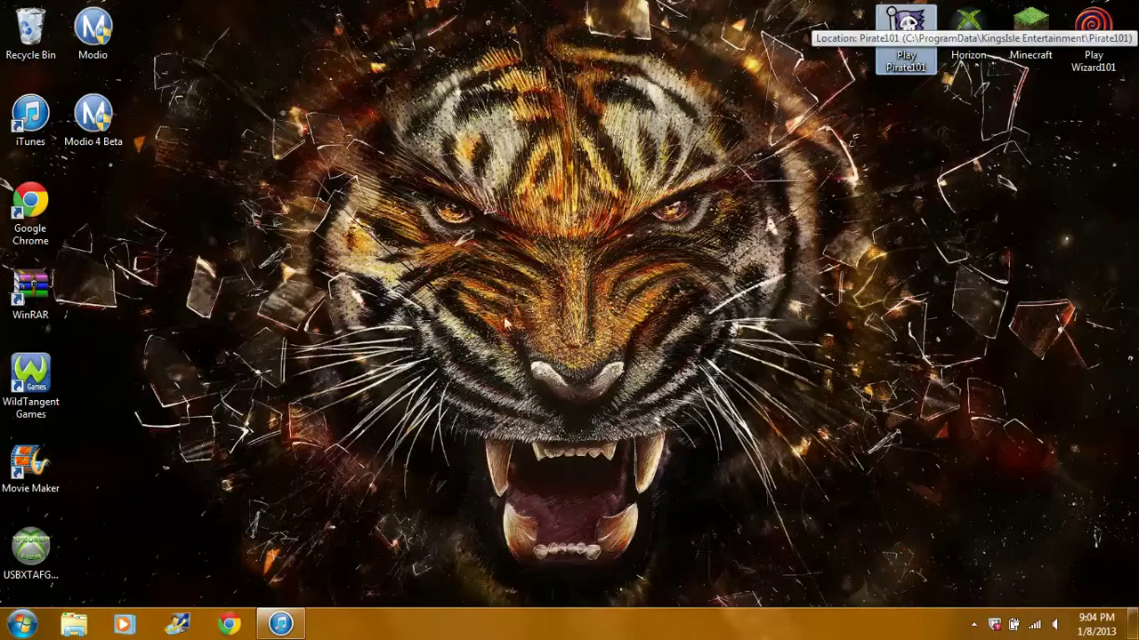
- Move the USBXTAFGUI_v44 program file to the middle of the desktop and delete it to the Recycle Bin
left_click_drag(16, 551, 517, 212)
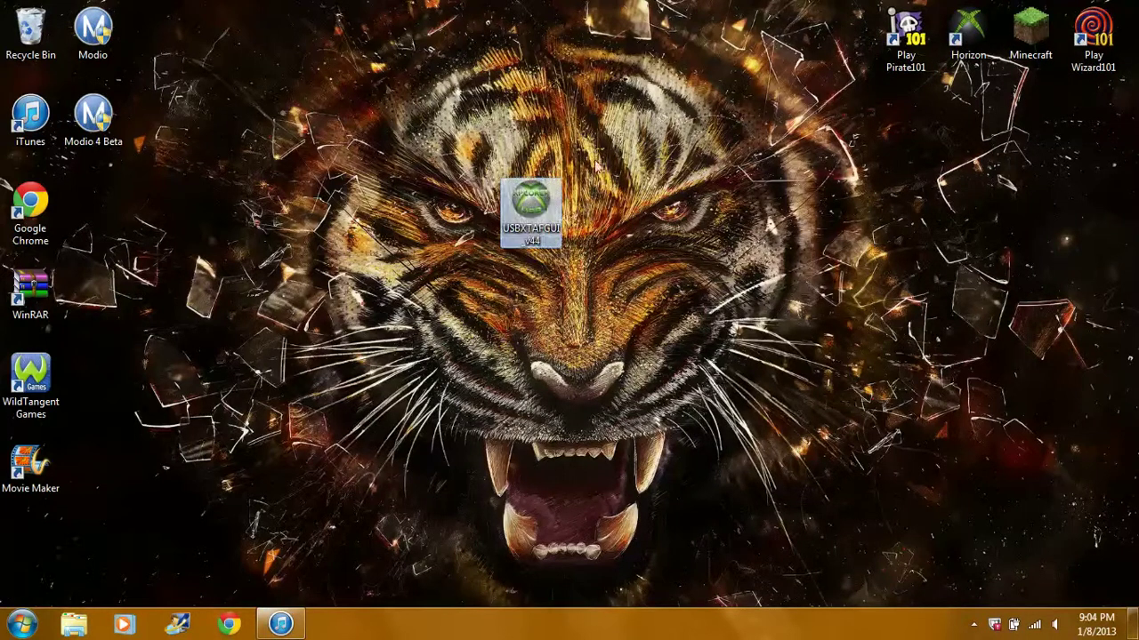
left_click(414, 325)
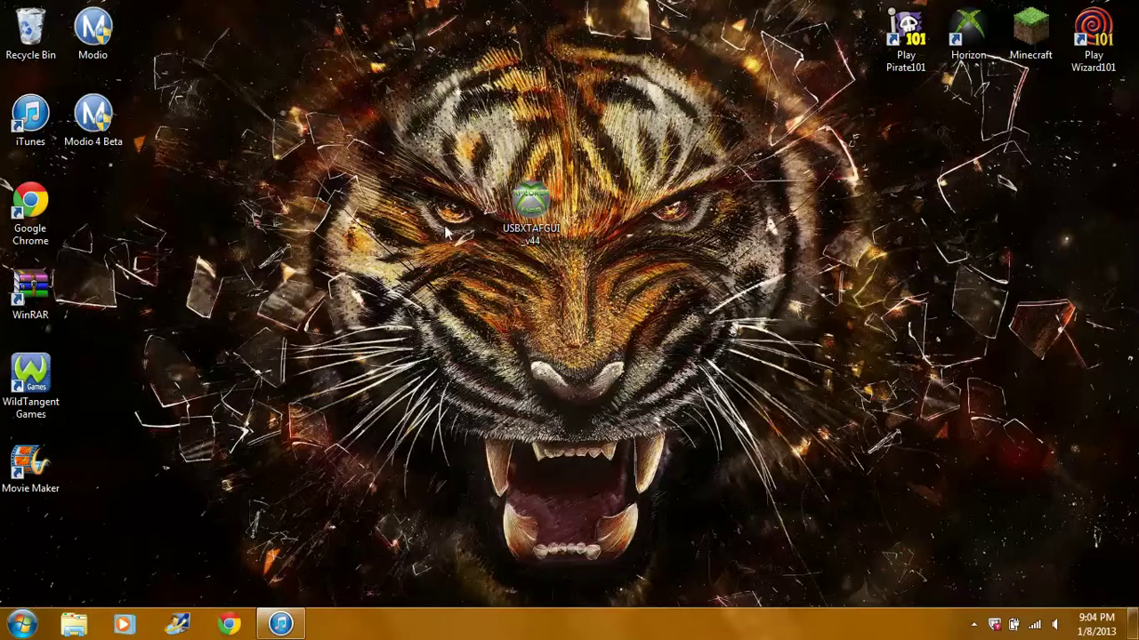
left_click_drag(480, 85, 542, 336)
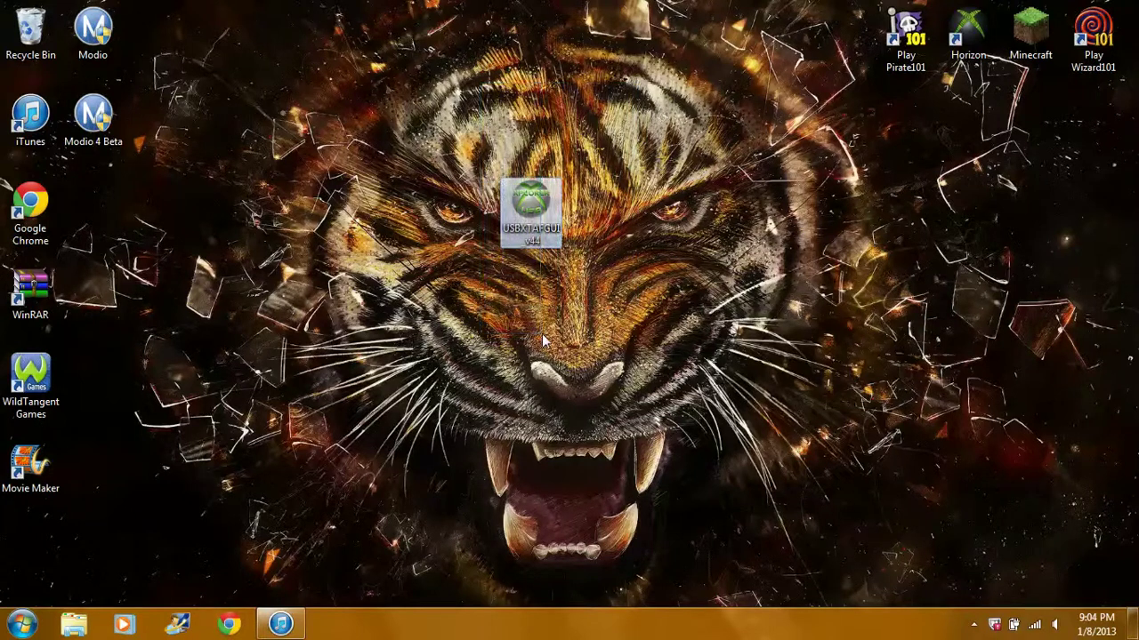
key("Delete")
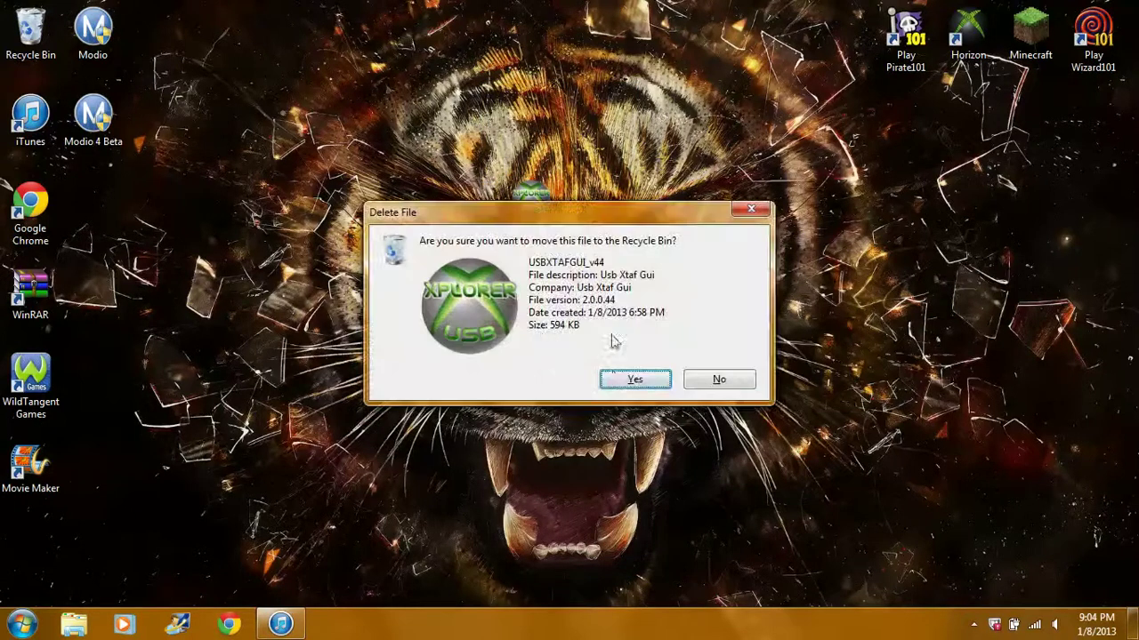
left_click(634, 380)
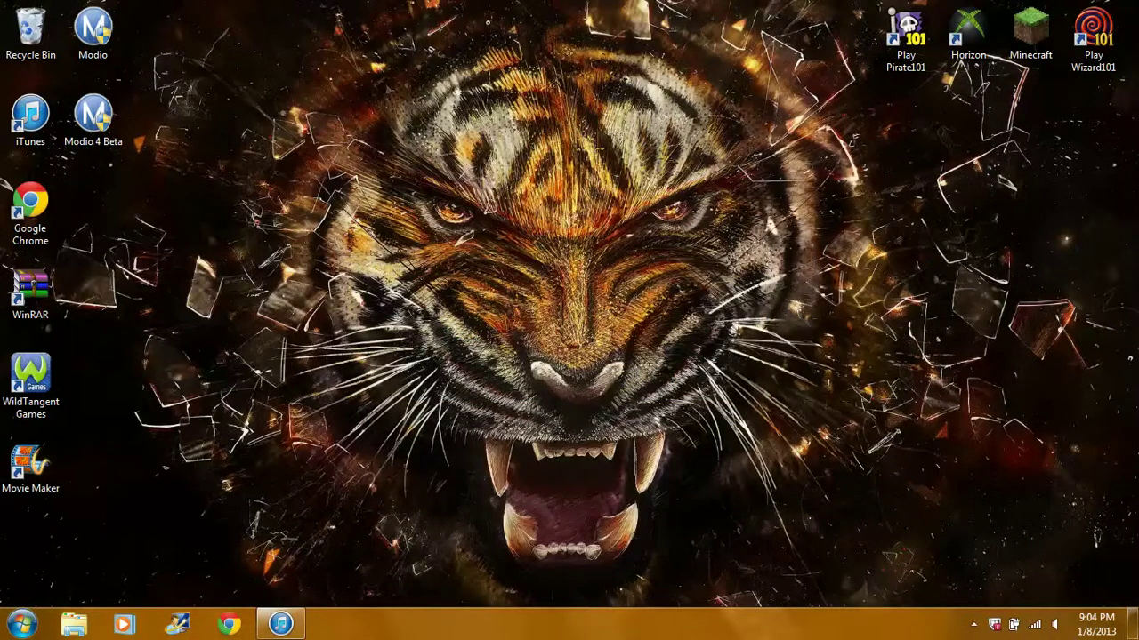
left_click(974, 626)
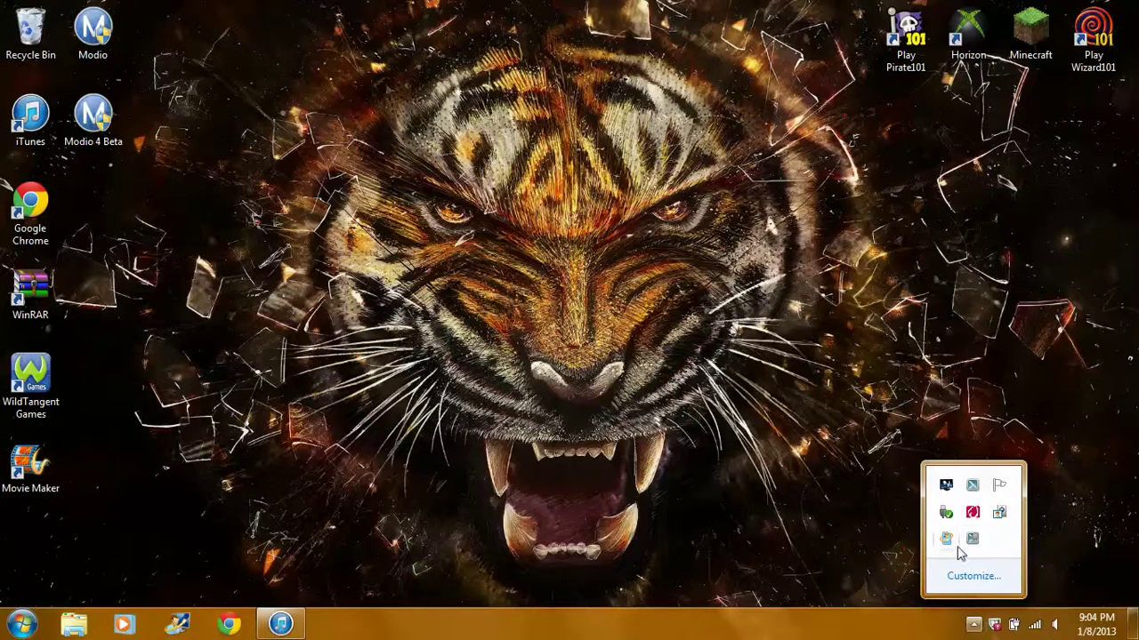
left_click(902, 584)
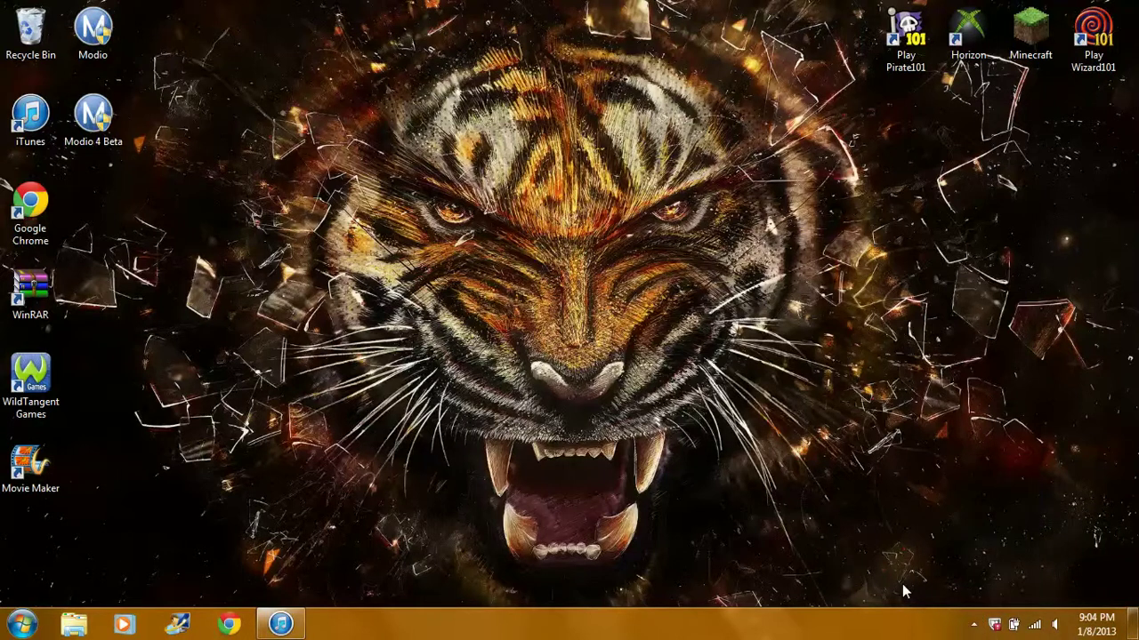